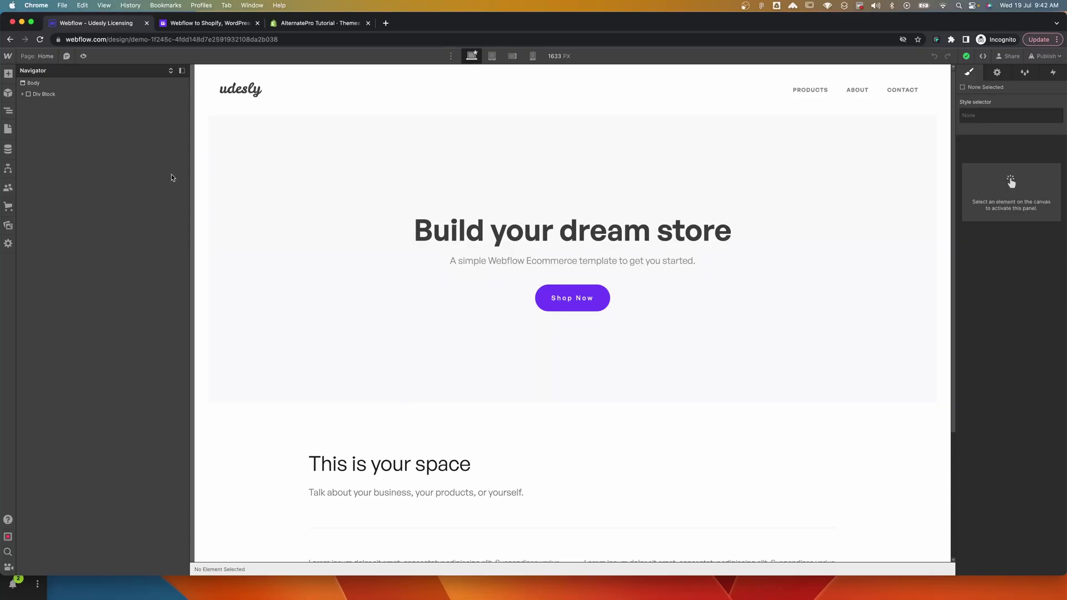
Buy one Premium Udesly App license at €49.00 through pricing, cart and payment checkout.
{"action": "left_click", "coordinate": [189, 28]}
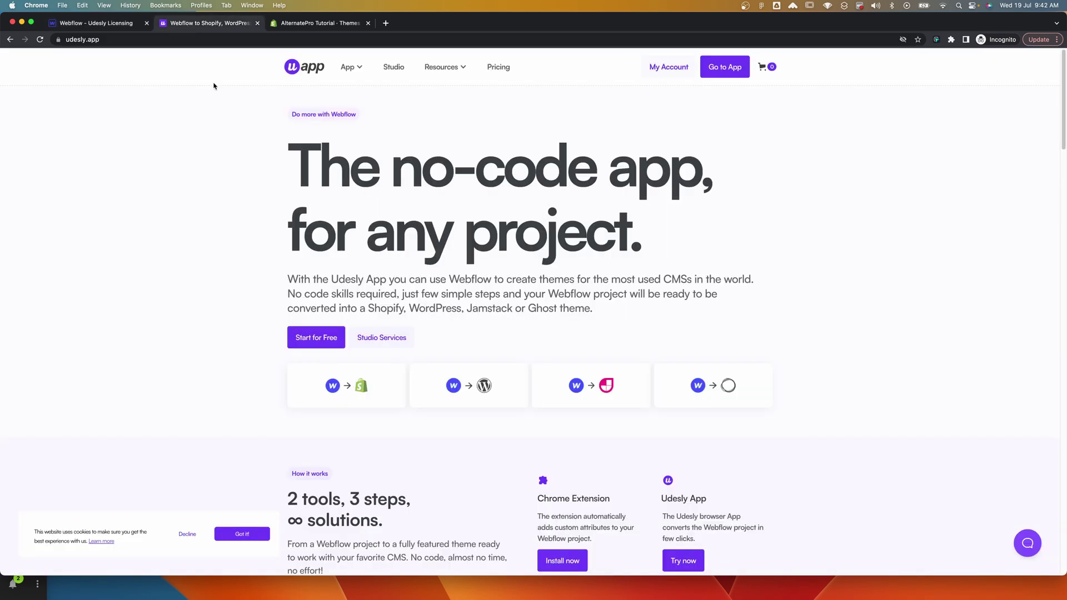
{"action": "left_click", "coordinate": [484, 81]}
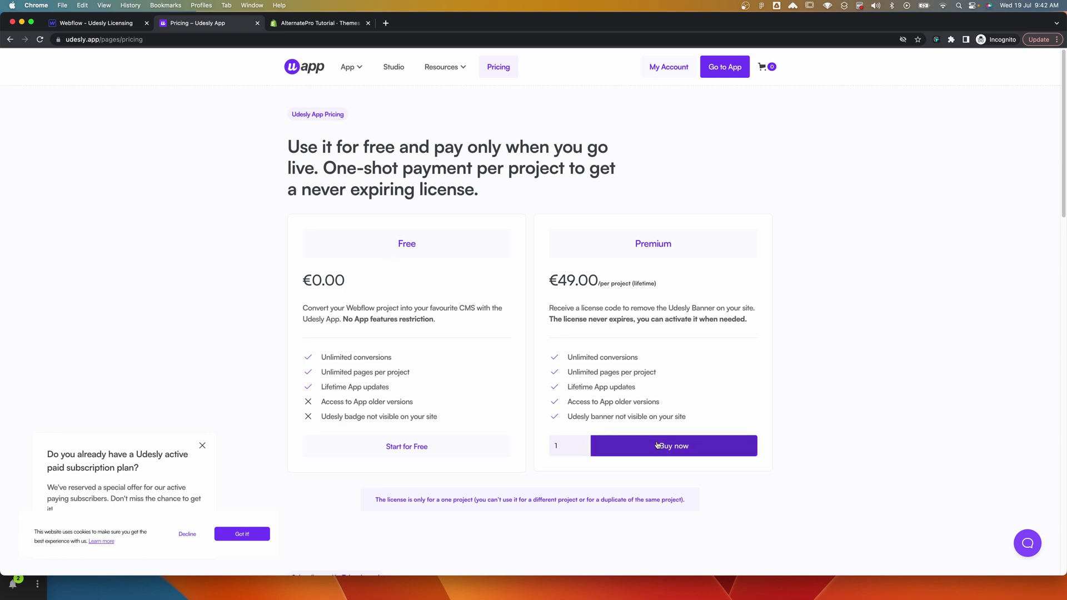
{"action": "left_click", "coordinate": [658, 447]}
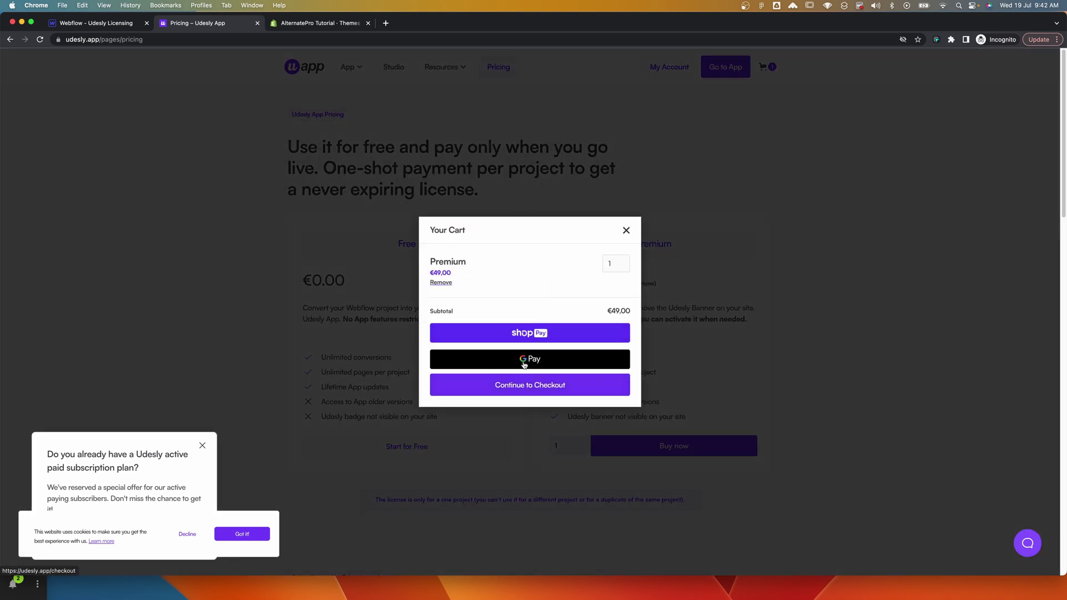
{"action": "left_click", "coordinate": [528, 392]}
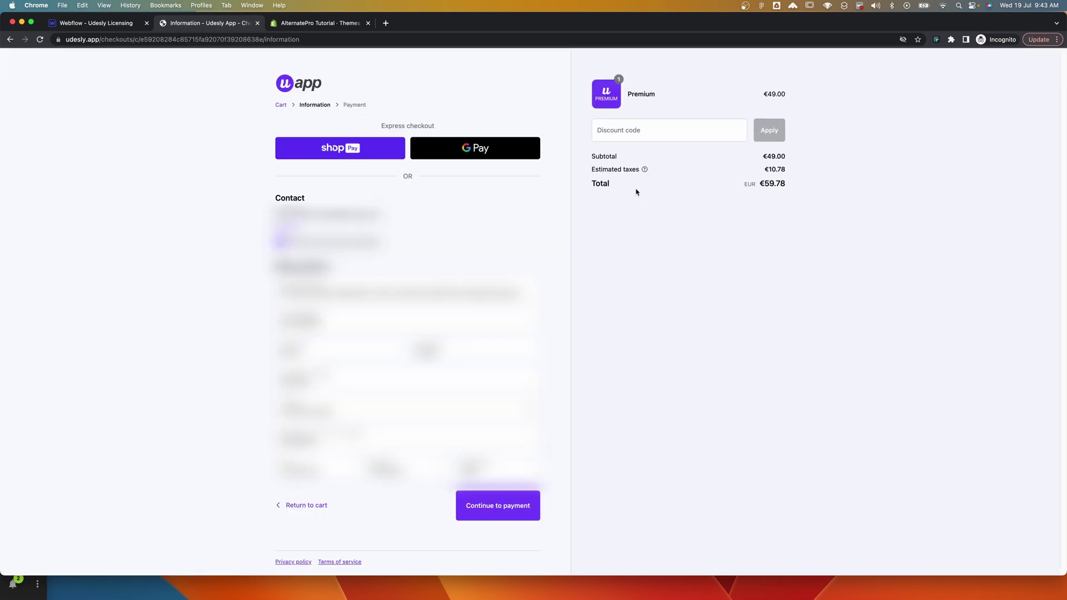
{"action": "left_click", "coordinate": [503, 507]}
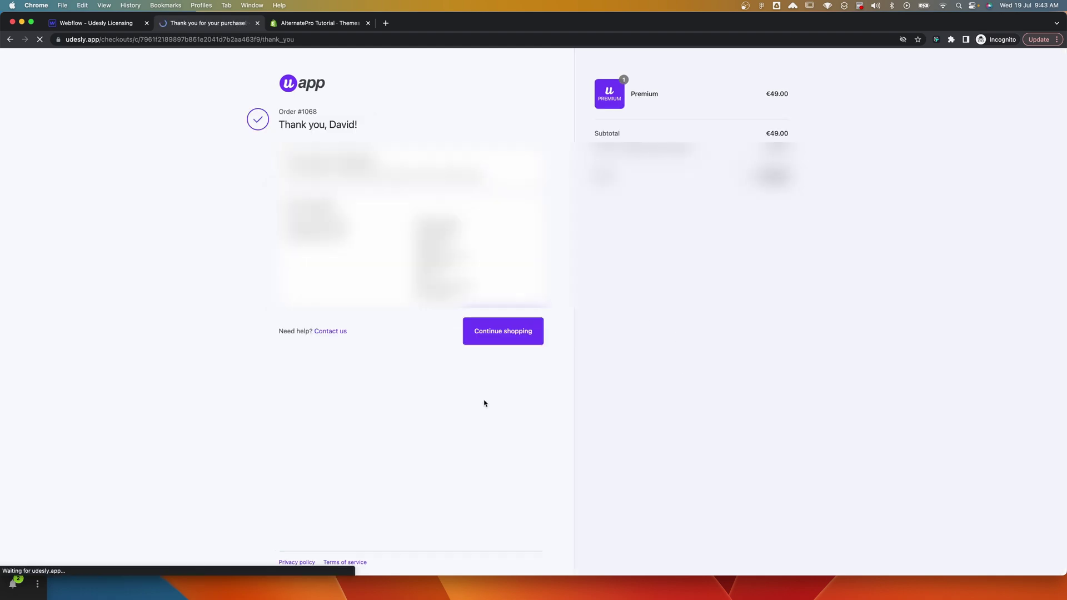
Open My orders and copy the new green Premium license code to the clipboard.
{"action": "left_click", "coordinate": [479, 332]}
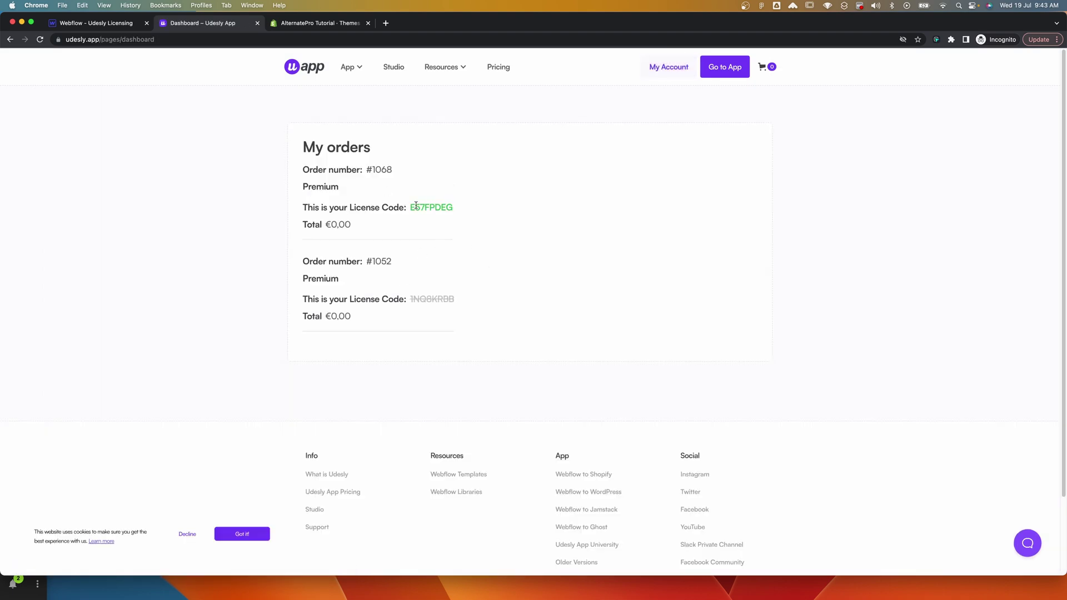
{"action": "left_click_drag", "start_coordinate": [415, 207], "coordinate": [486, 210]}
{"action": "left_click_drag", "start_coordinate": [451, 302], "coordinate": [403, 301]}
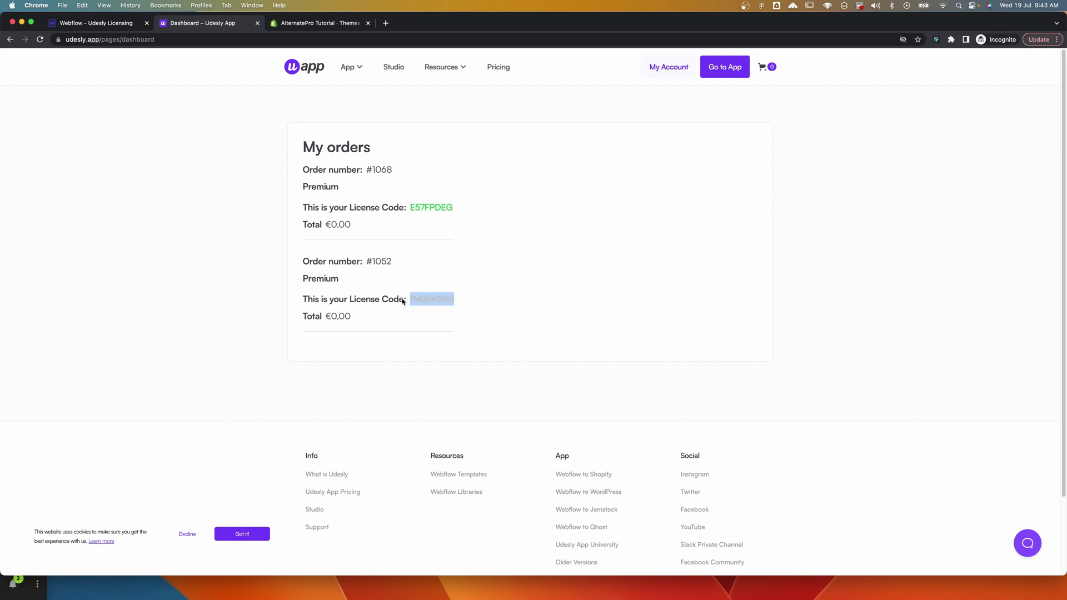
{"action": "left_click", "coordinate": [479, 319]}
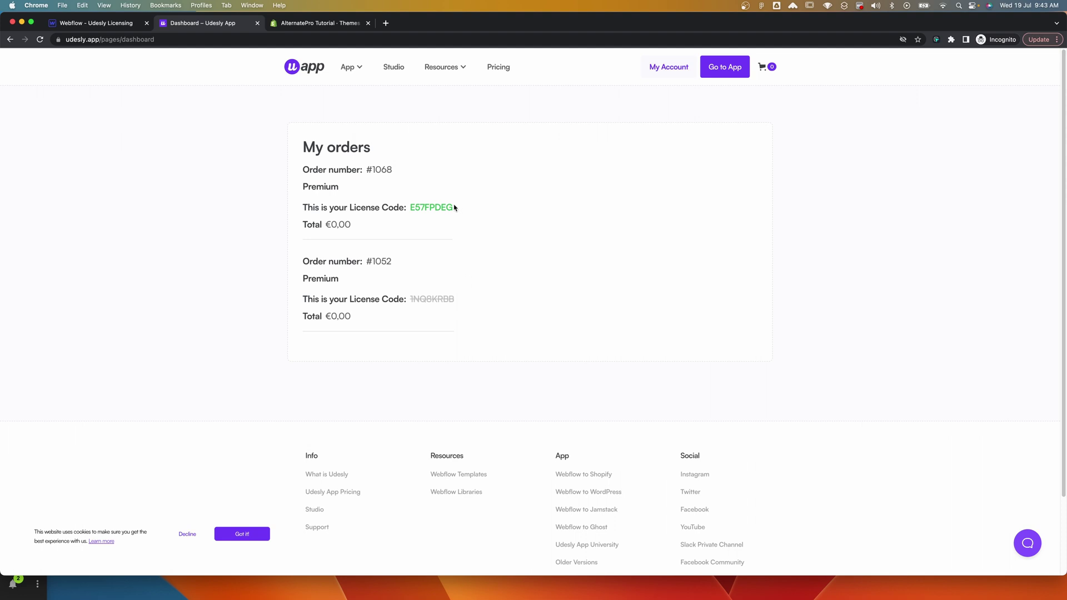
{"action": "left_click_drag", "start_coordinate": [454, 208], "coordinate": [419, 205]}
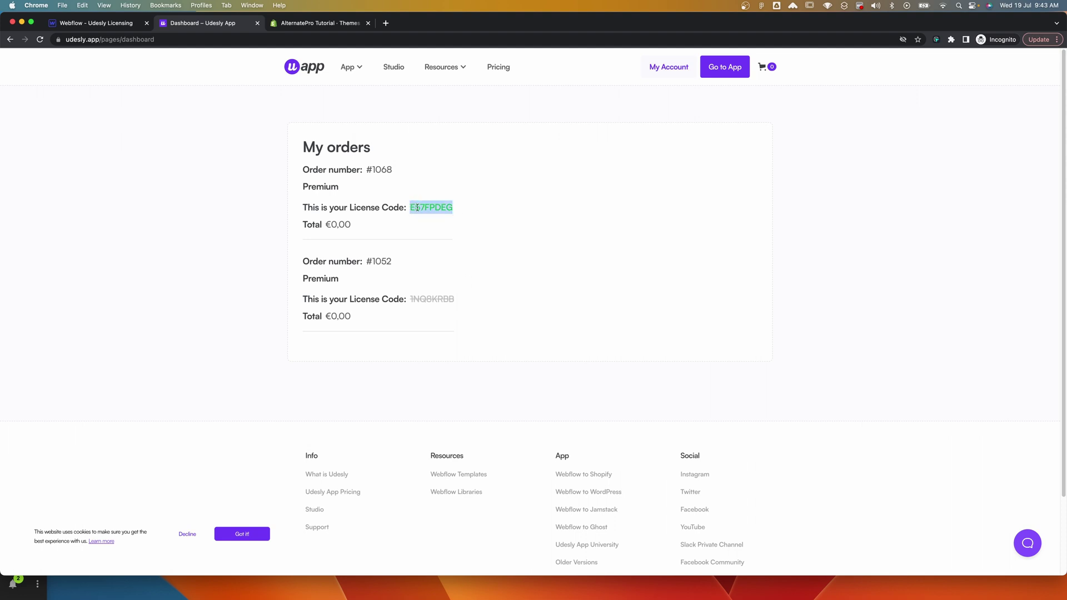
{"action": "right_click", "coordinate": [418, 208]}
{"action": "left_click", "coordinate": [781, 133]}
{"action": "left_click", "coordinate": [660, 160]}
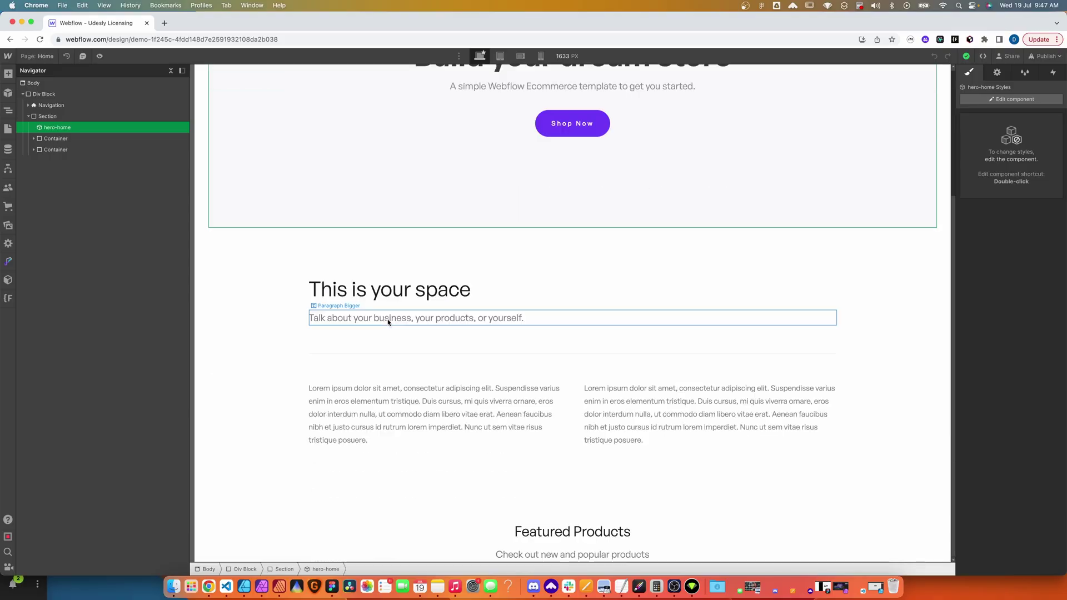
Apply the Udesly Webflow to Shopify attributes to the project and start the code export.
{"action": "scroll", "coordinate": [373, 323], "scroll_direction": "up", "scroll_amount": 5}
{"action": "scroll", "coordinate": [360, 322], "scroll_direction": "down", "scroll_amount": 4}
{"action": "scroll", "coordinate": [359, 323], "scroll_direction": "up", "scroll_amount": 4}
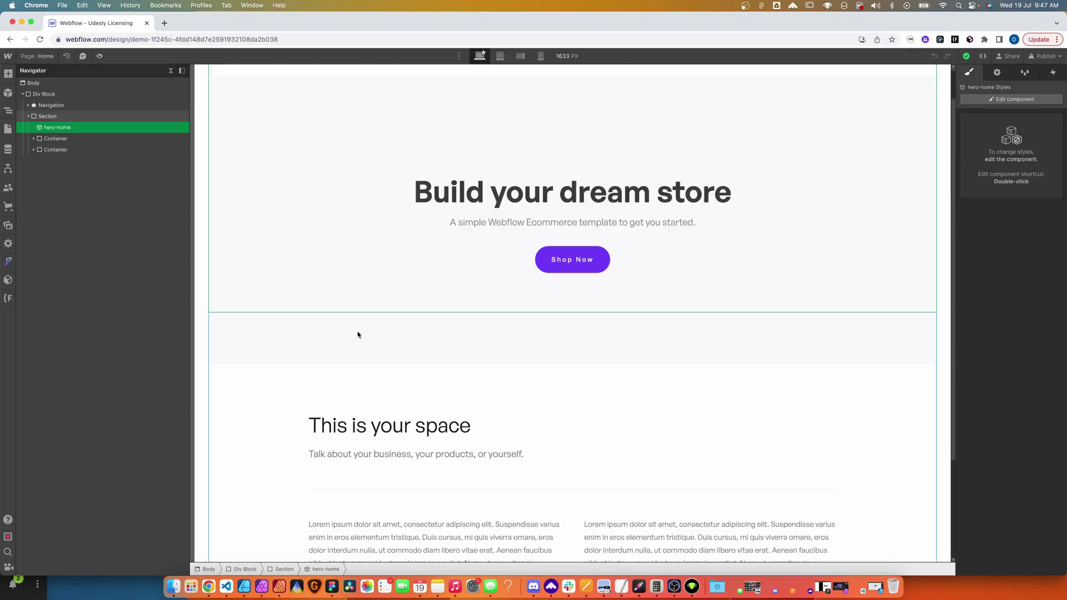
{"action": "left_click", "coordinate": [926, 40]}
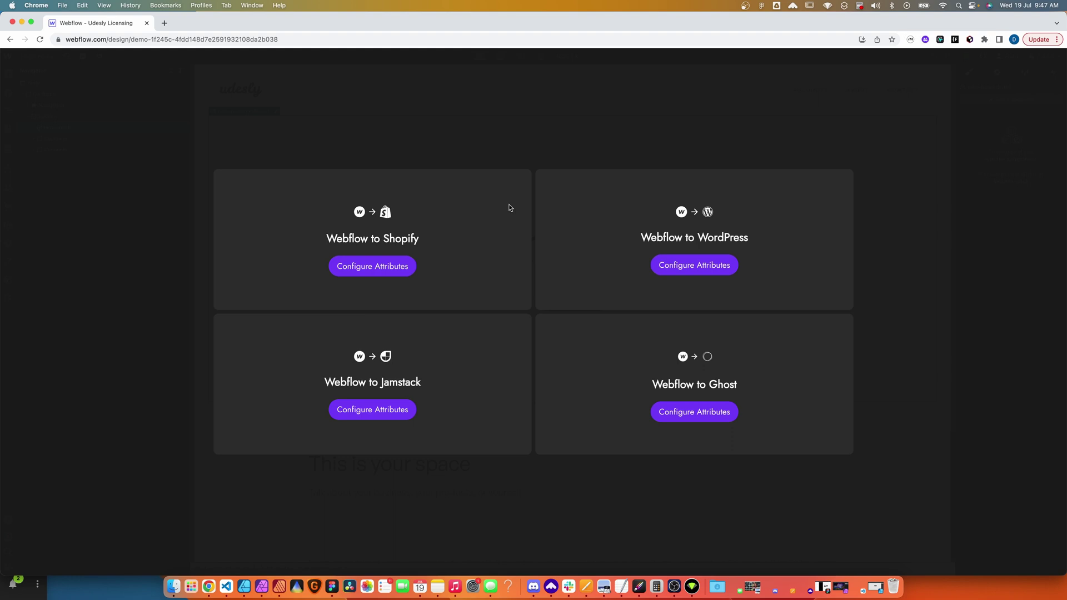
{"action": "left_click", "coordinate": [359, 268]}
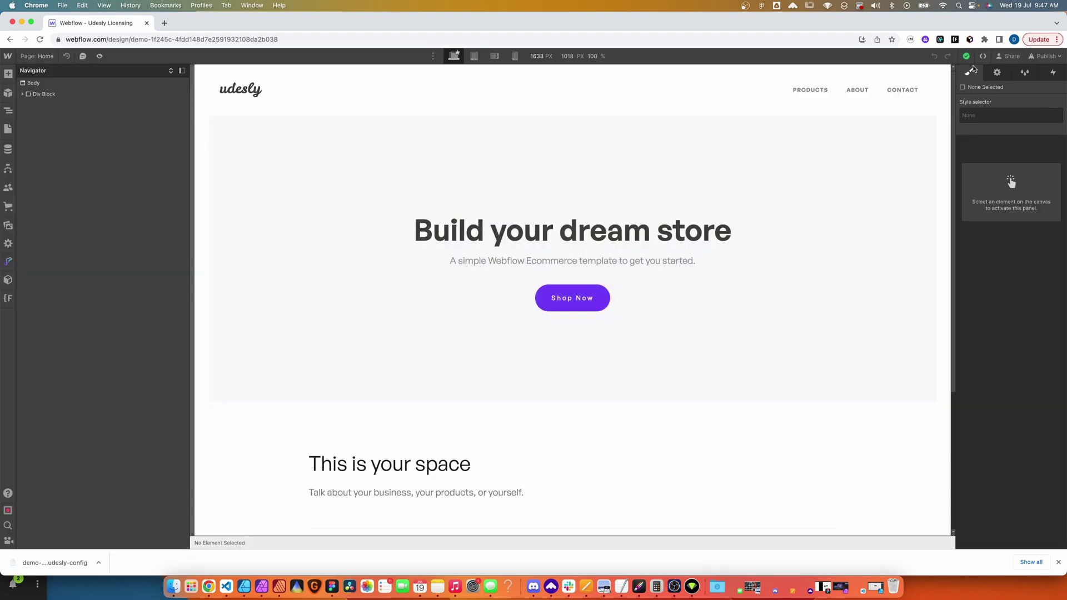
{"action": "left_click", "coordinate": [983, 56]}
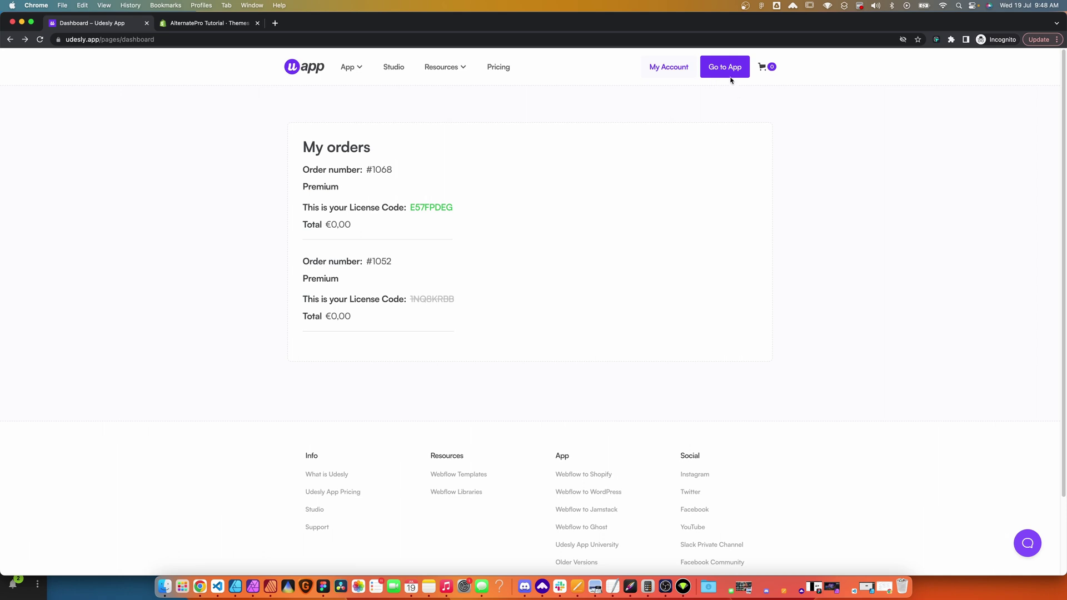
Upload the exported .webflow.zip from Downloads to Udesly's Webflow to Shopify converter.
{"action": "left_click", "coordinate": [726, 68]}
{"action": "left_click", "coordinate": [79, 348]}
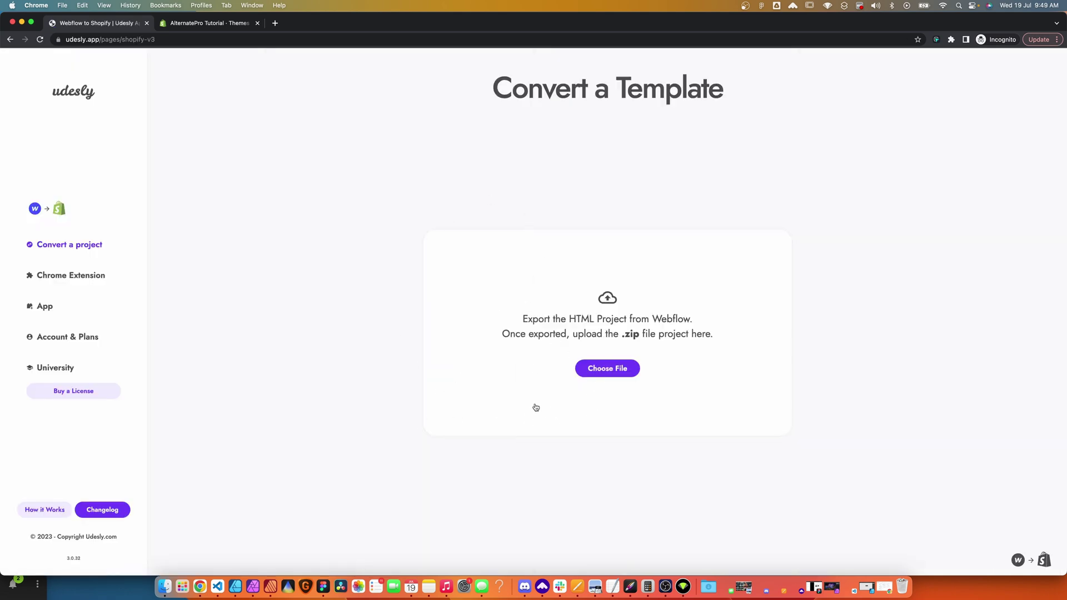
{"action": "left_click", "coordinate": [583, 378]}
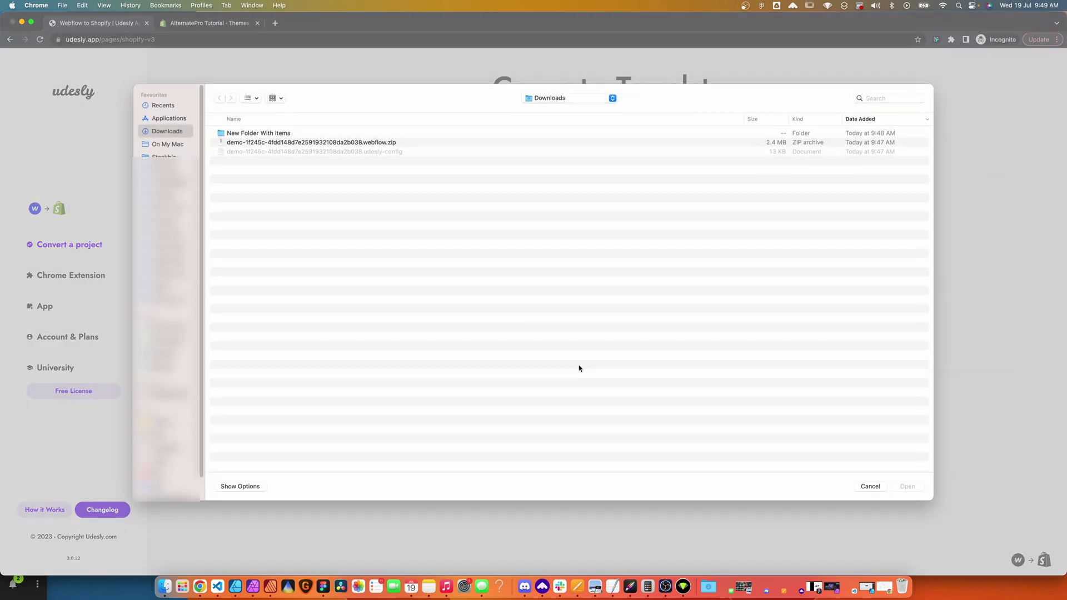
{"action": "left_click", "coordinate": [263, 144]}
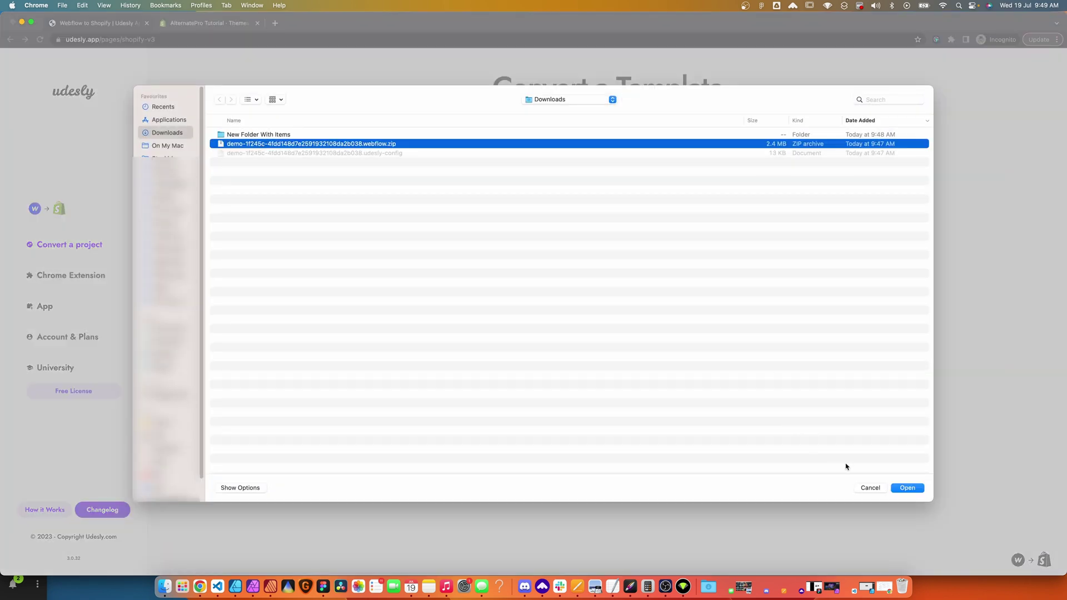
{"action": "left_click", "coordinate": [912, 488]}
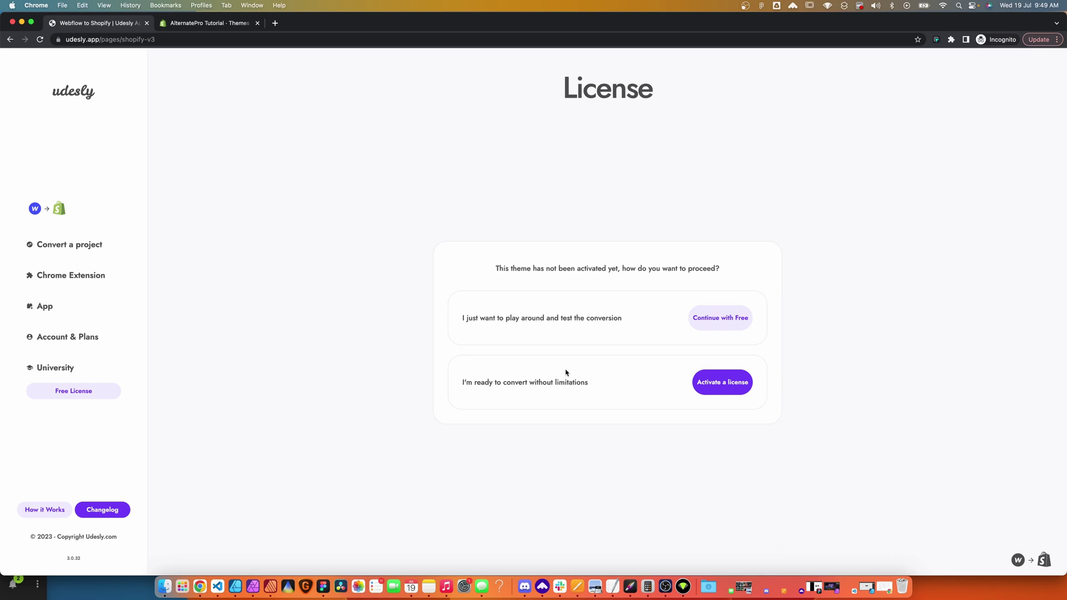
Paste the copied license code under Activate a license and submit it, which is rejected as already used.
{"action": "left_click", "coordinate": [735, 388]}
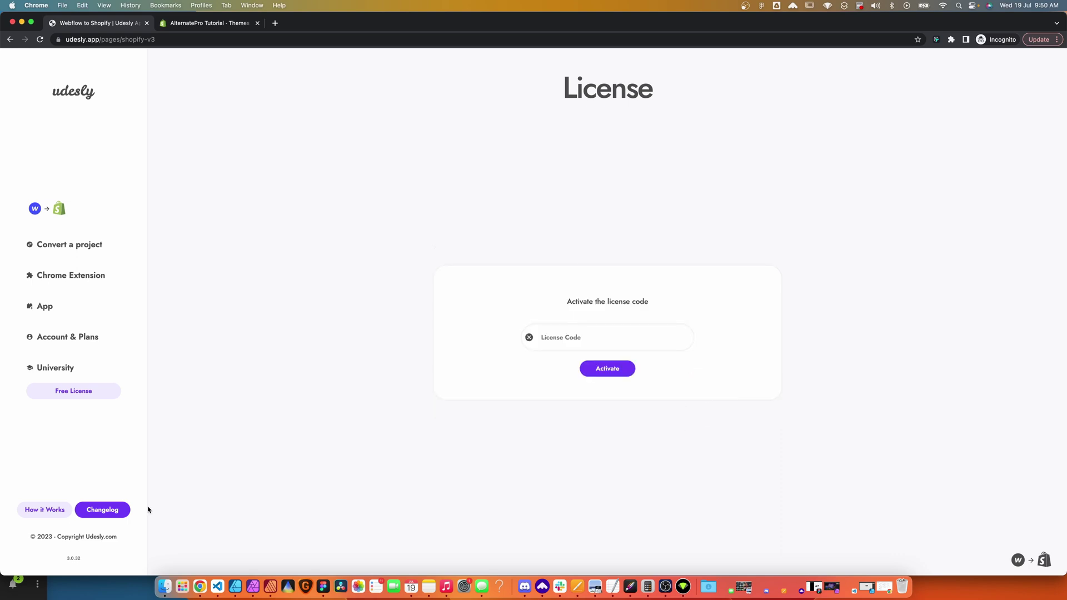
{"action": "left_click", "coordinate": [585, 341]}
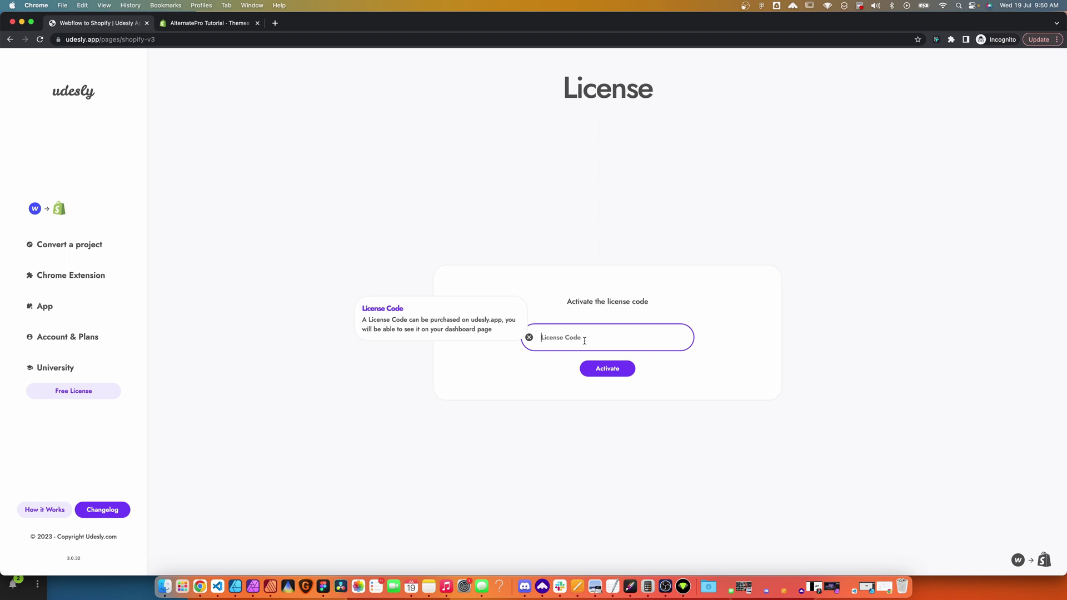
{"action": "key", "text": "super+v"}
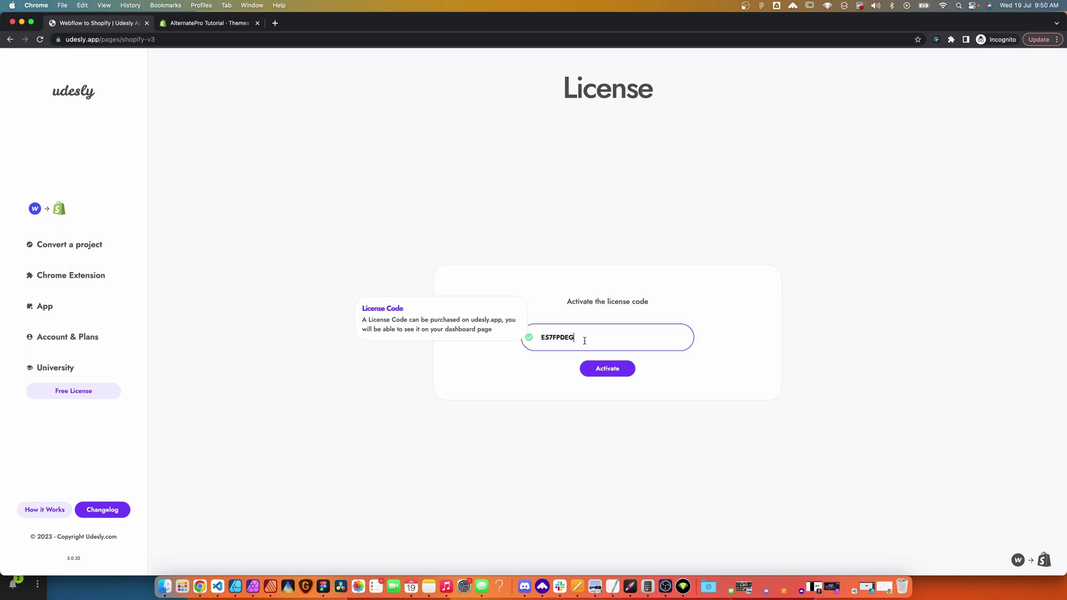
{"action": "left_click", "coordinate": [605, 373]}
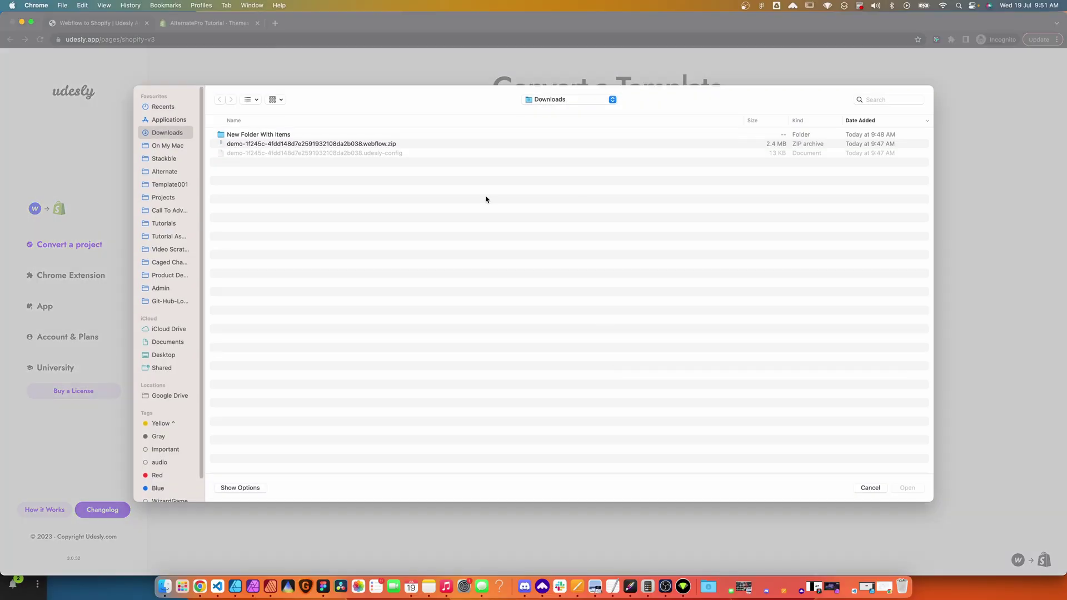
Re-upload the .webflow.zip and attach the .udesly-config file as the theme configuration.
{"action": "left_click", "coordinate": [281, 144]}
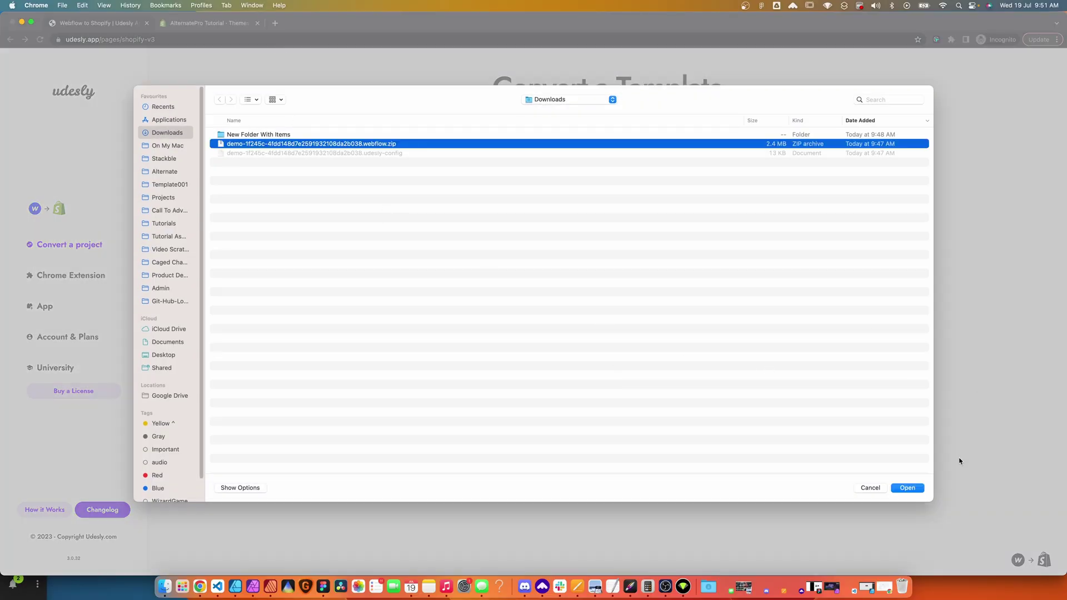
{"action": "left_click", "coordinate": [908, 488]}
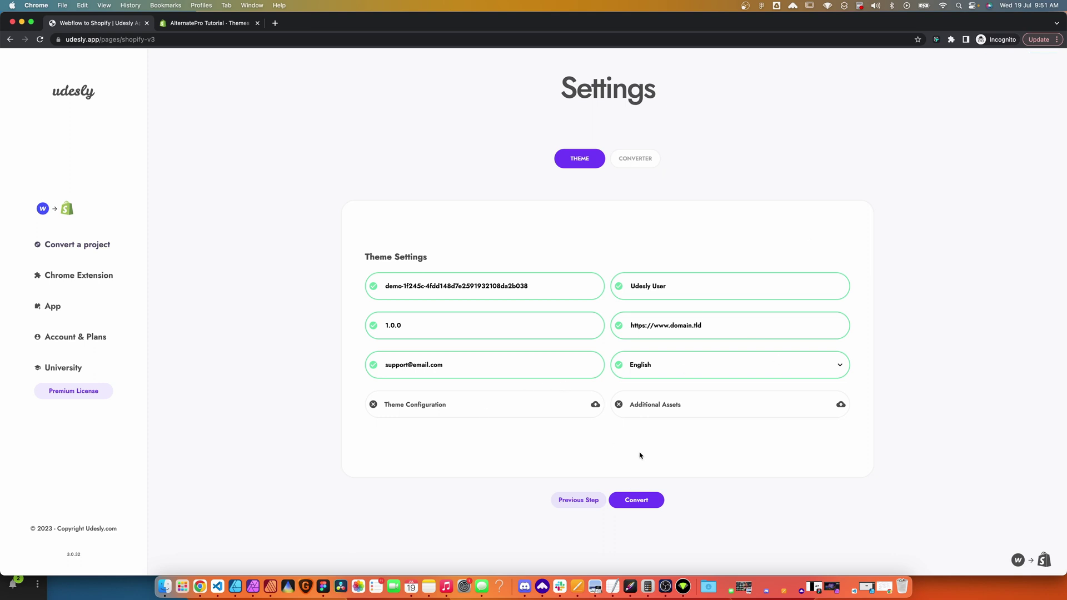
{"action": "left_click", "coordinate": [513, 407]}
{"action": "left_click", "coordinate": [231, 155]}
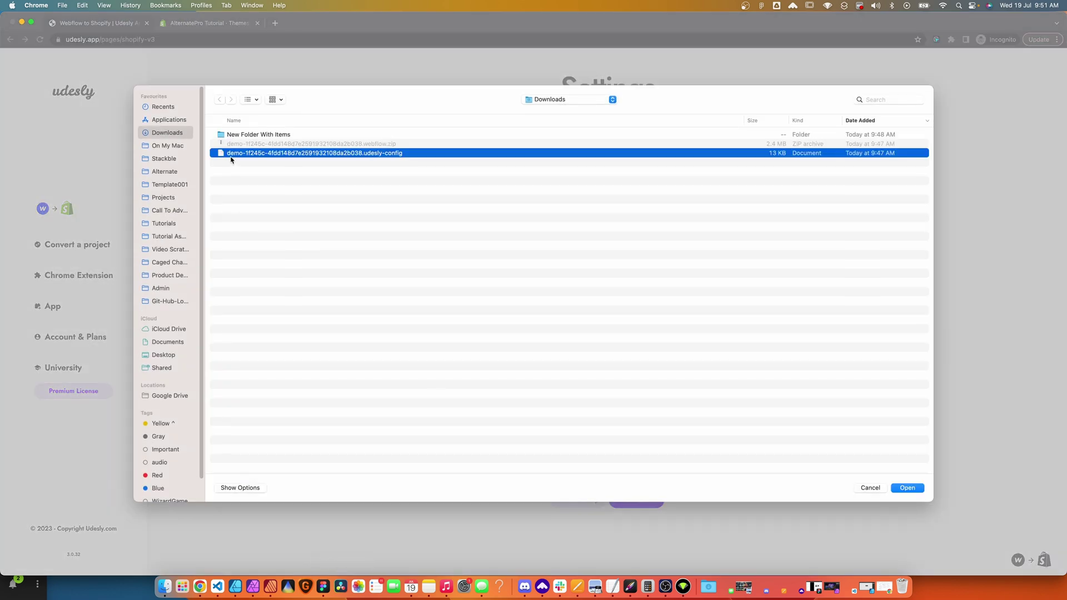
{"action": "left_click", "coordinate": [892, 490]}
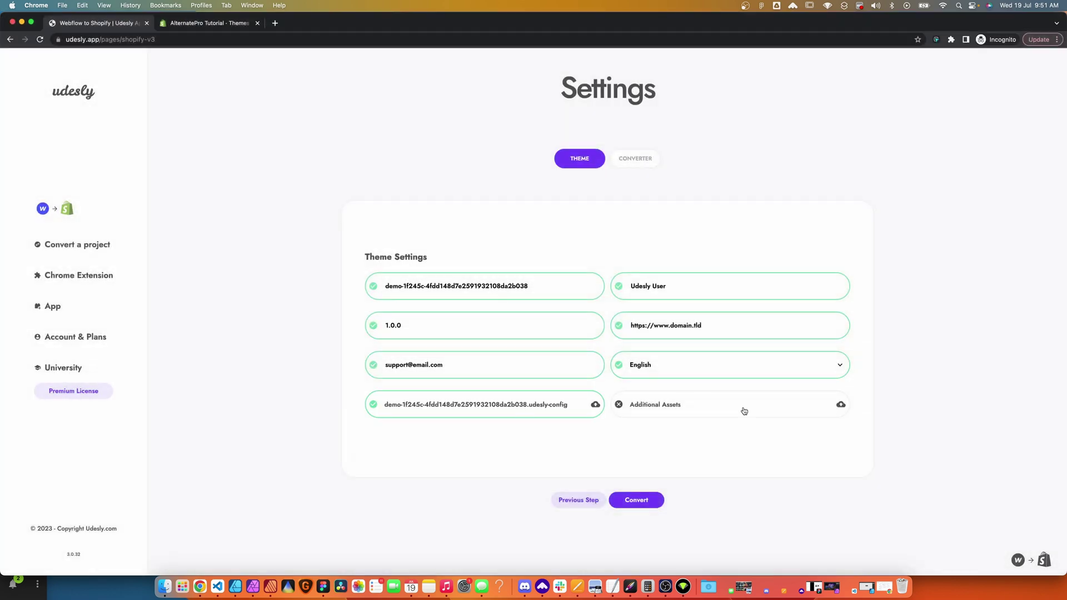
Convert the project into a Shopify theme, download it and add it to the store.
{"action": "left_click", "coordinate": [638, 500]}
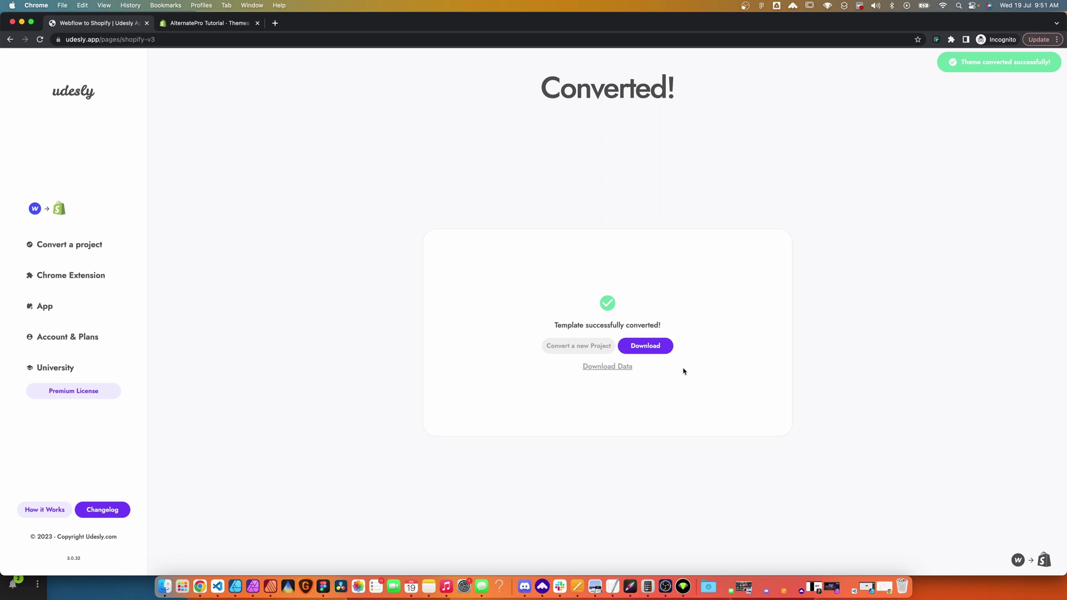
{"action": "left_click", "coordinate": [658, 346]}
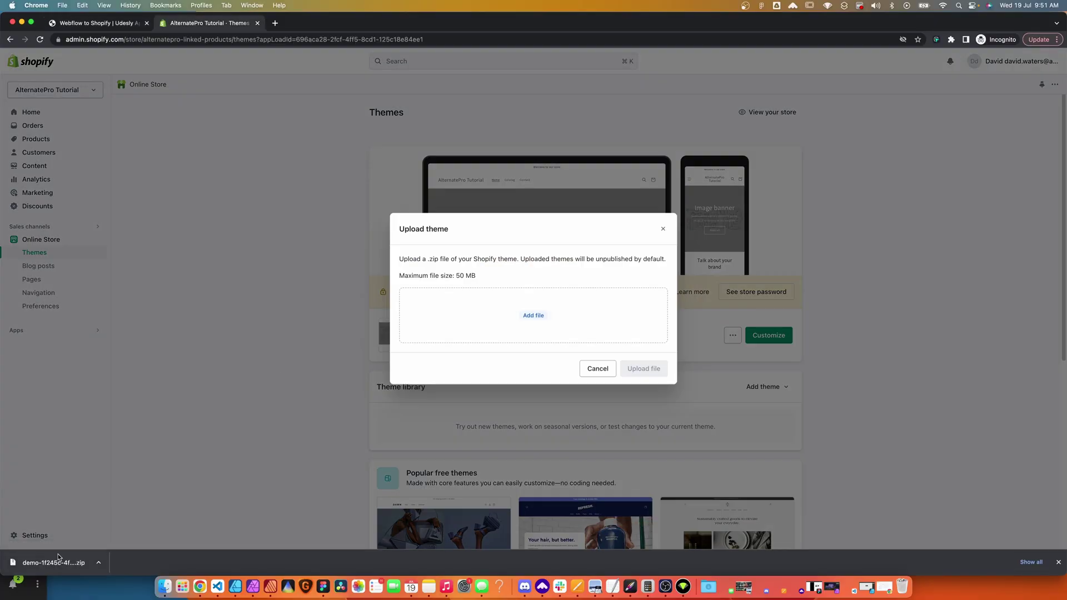
{"action": "left_click", "coordinate": [644, 369]}
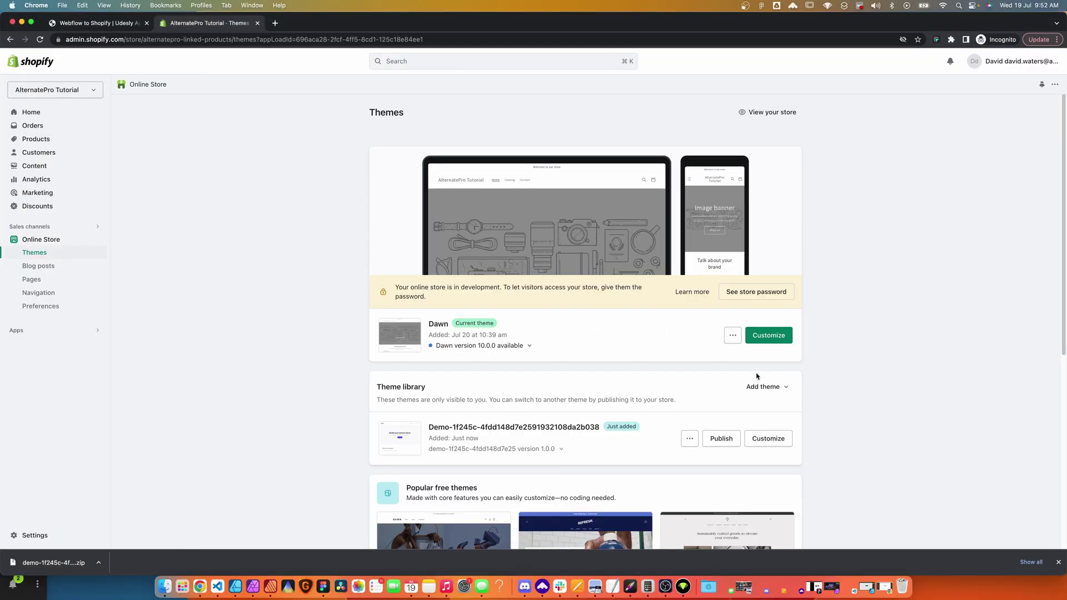
Publish the Demo theme to replace Dawn and view the live storefront.
{"action": "left_click", "coordinate": [717, 438]}
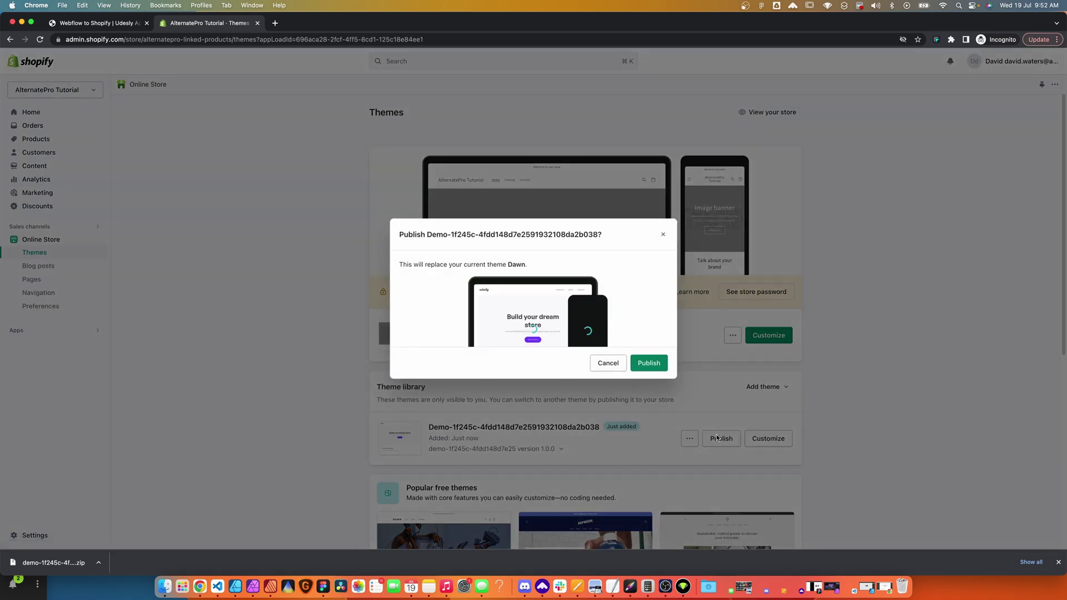
{"action": "left_click", "coordinate": [649, 363]}
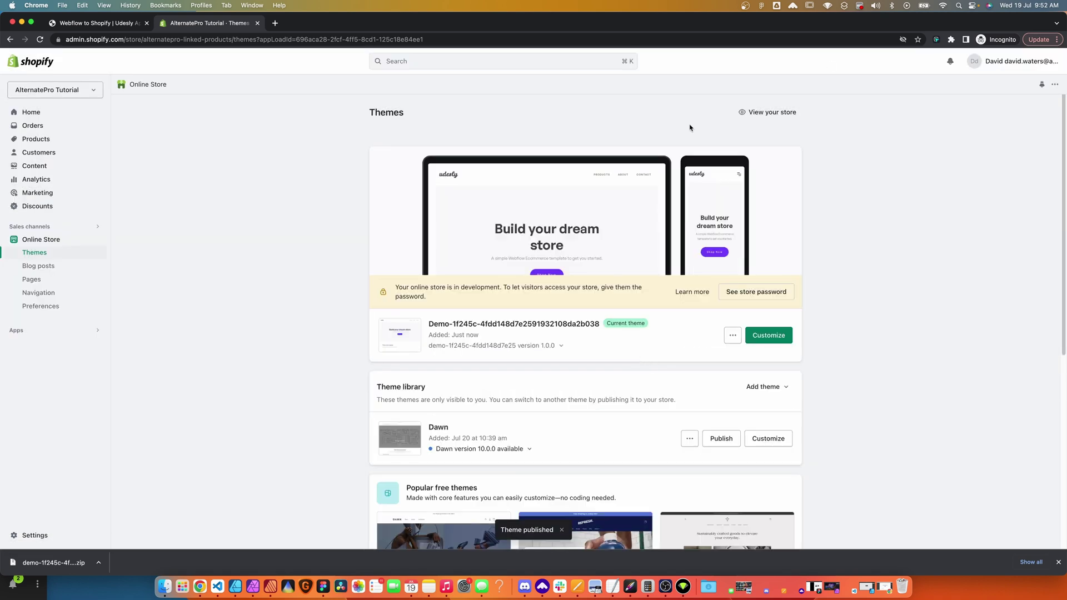
{"action": "left_click", "coordinate": [772, 112]}
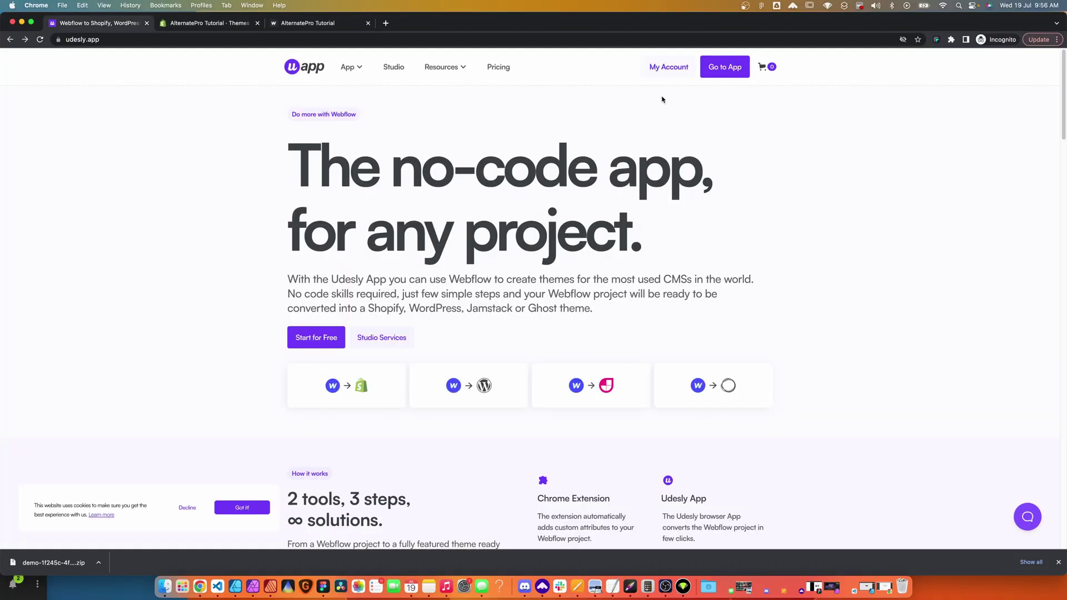
Open the Udesly account dashboard to view My orders.
{"action": "left_click", "coordinate": [668, 68]}
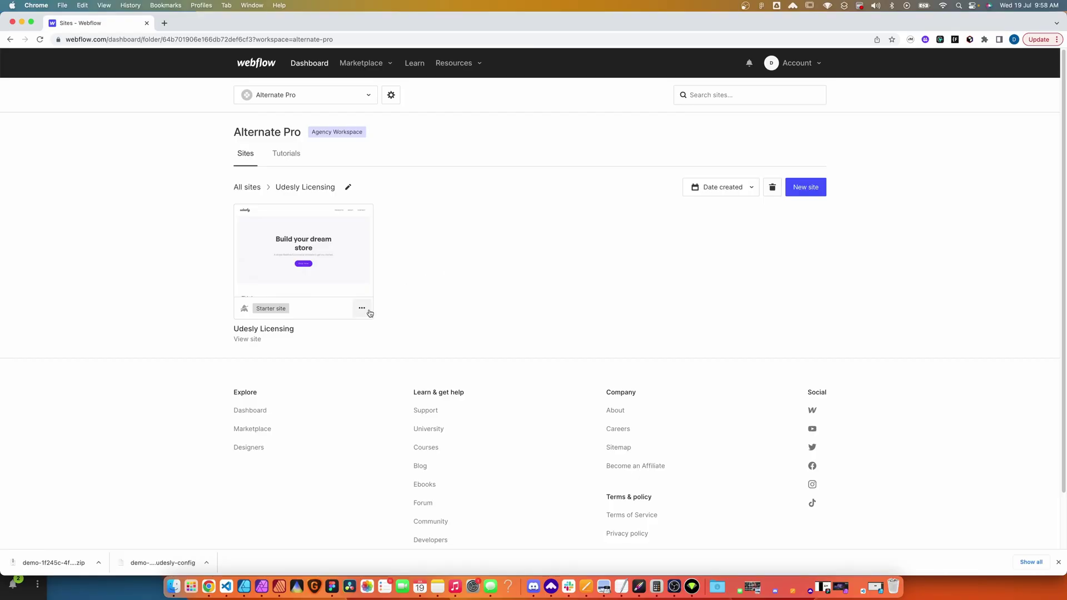
Duplicate the Udesly Licensing site for the same product.
{"action": "left_click", "coordinate": [362, 308]}
{"action": "left_click", "coordinate": [317, 220]}
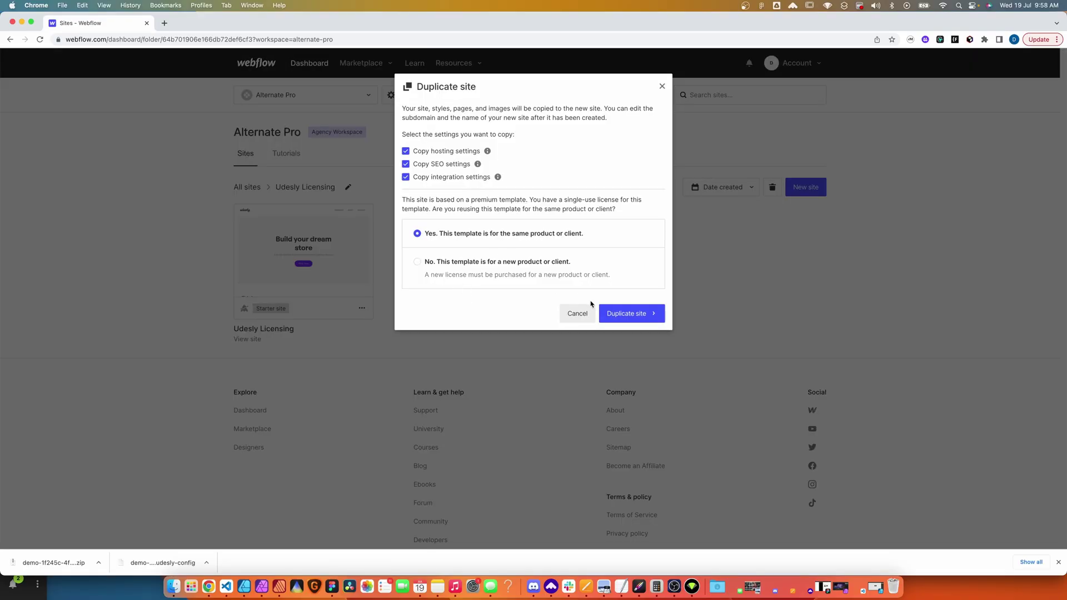
{"action": "left_click", "coordinate": [632, 313]}
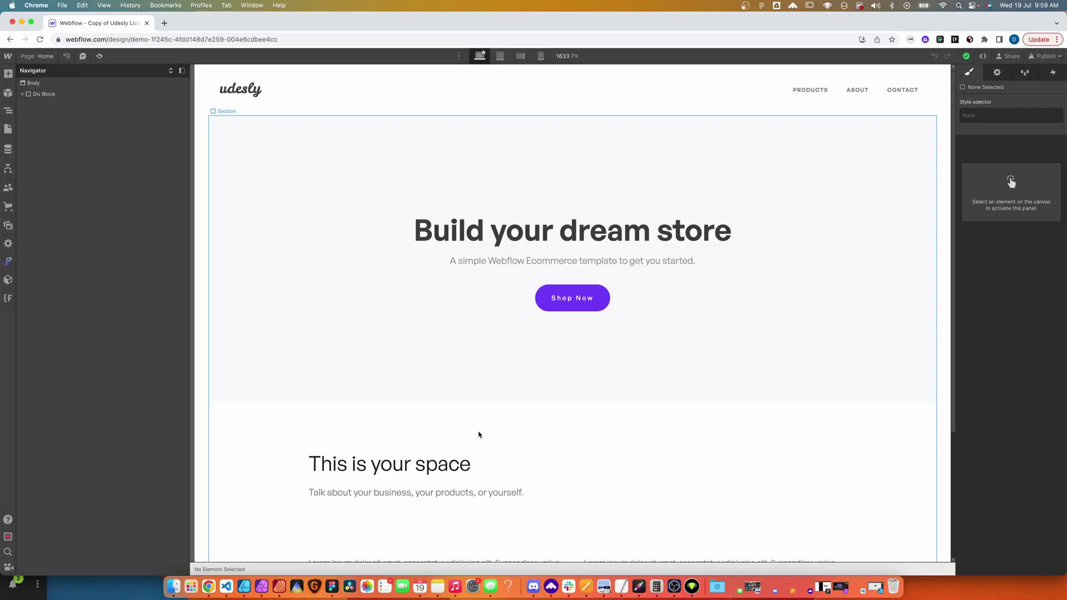
Duplicate the "This is your space" heading in the site copy.
{"action": "left_click", "coordinate": [478, 461]}
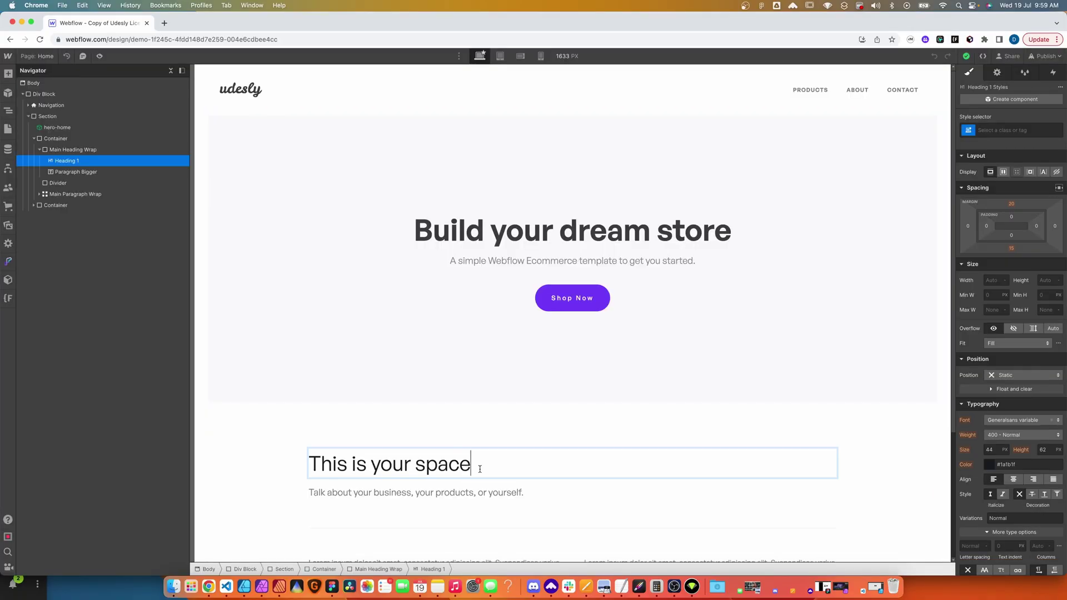
{"action": "left_click", "coordinate": [498, 452]}
{"action": "left_click", "coordinate": [499, 455]}
{"action": "key", "text": "super+d"}
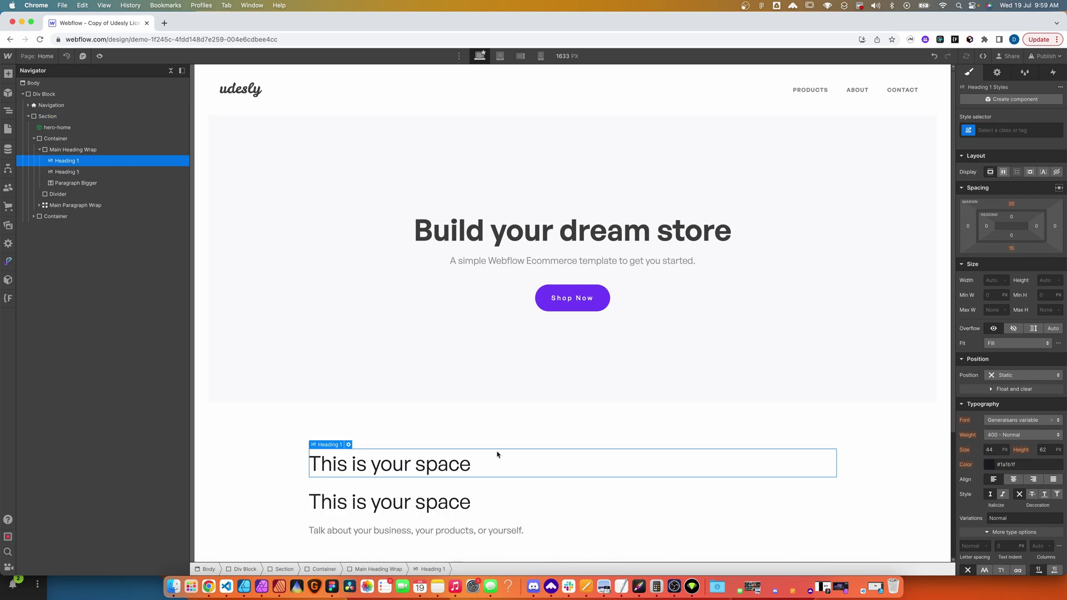
Publish the copy to its domains and prepare its code as a ZIP export.
{"action": "left_click", "coordinate": [1030, 56]}
{"action": "left_click", "coordinate": [1001, 195]}
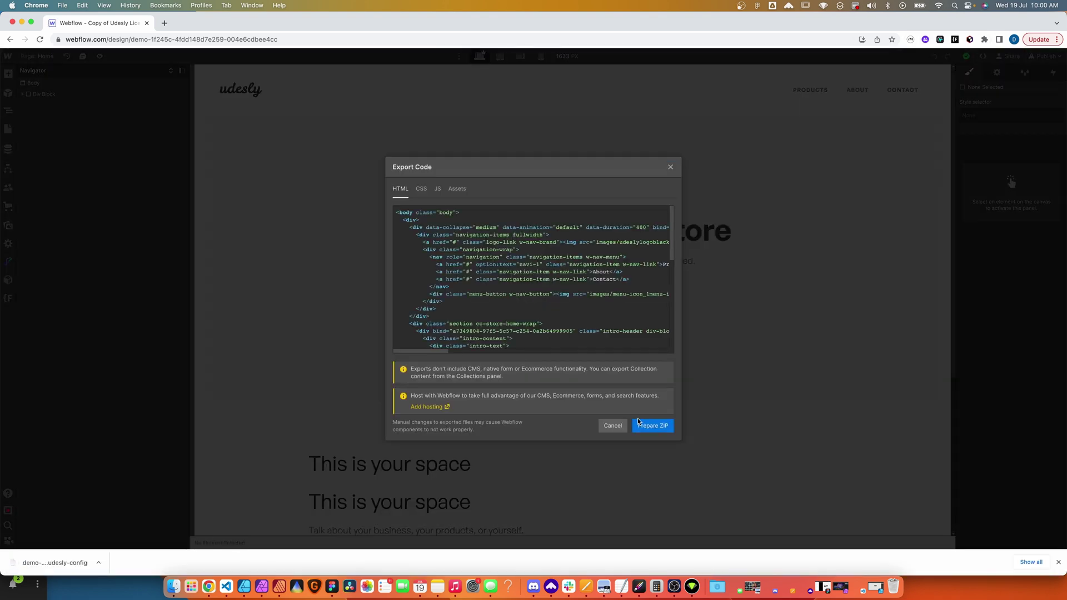
{"action": "left_click", "coordinate": [645, 426]}
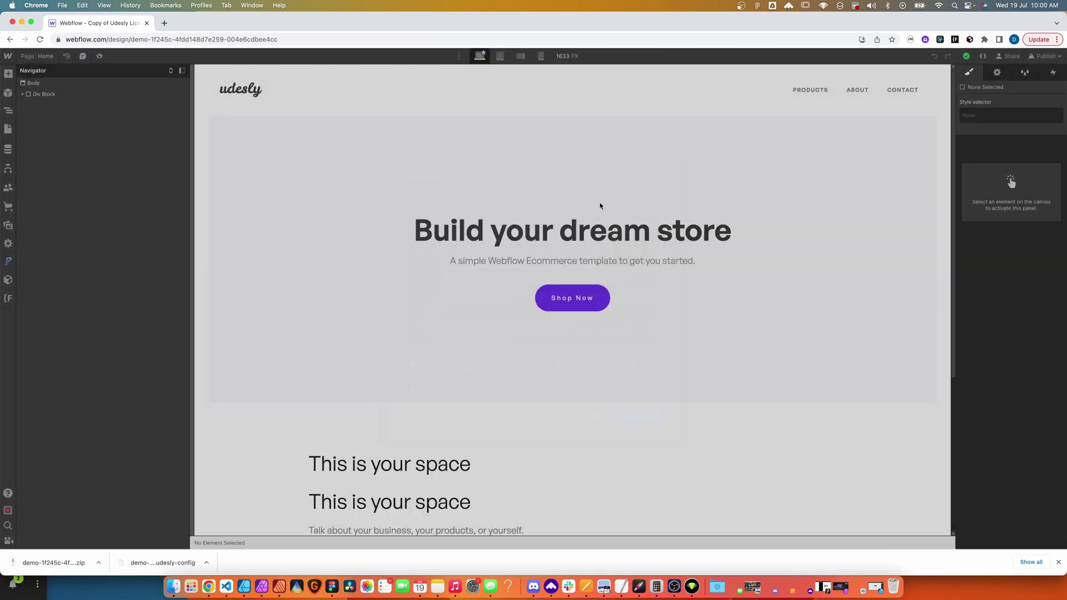
Upload the newest webflow.zip to Udesly App's Webflow to Shopify converter.
{"action": "right_click", "coordinate": [209, 587]}
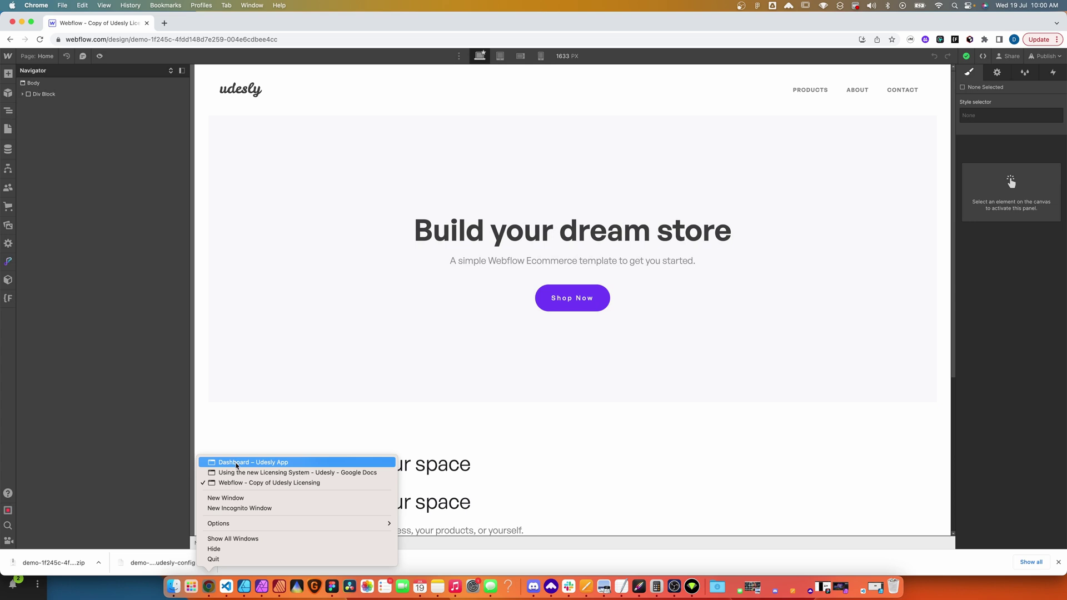
{"action": "left_click", "coordinate": [236, 462]}
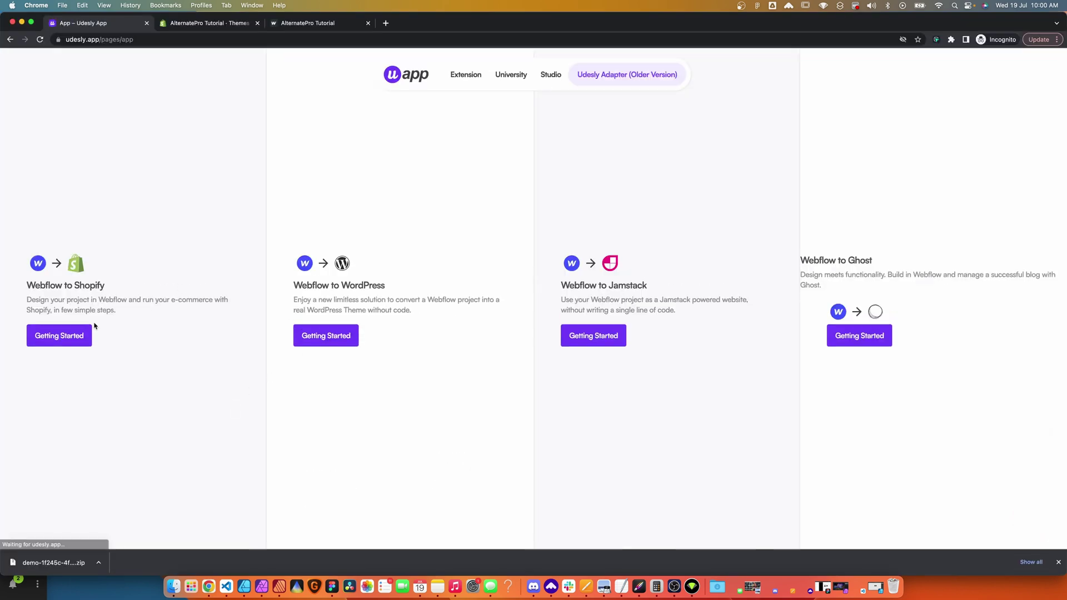
{"action": "left_click", "coordinate": [89, 331]}
{"action": "left_click", "coordinate": [596, 363]}
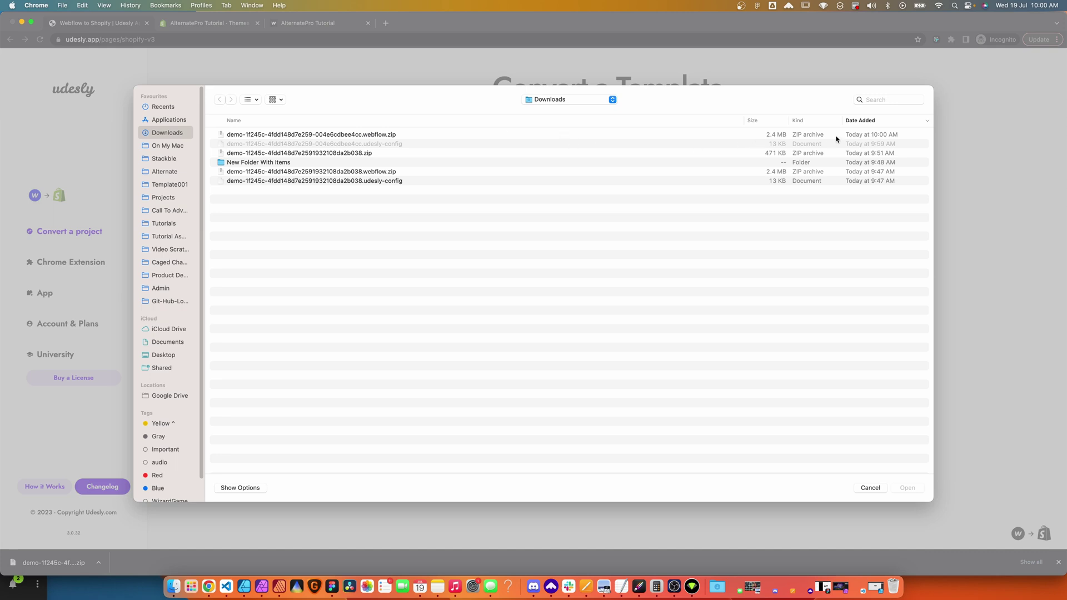
{"action": "left_click", "coordinate": [291, 137]}
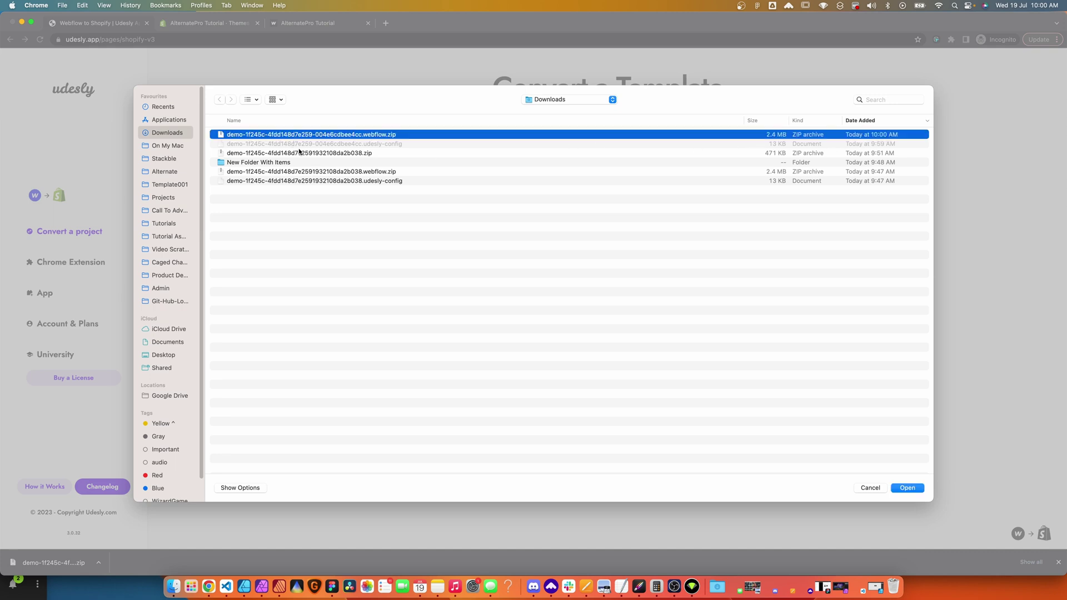
{"action": "left_click", "coordinate": [908, 489]}
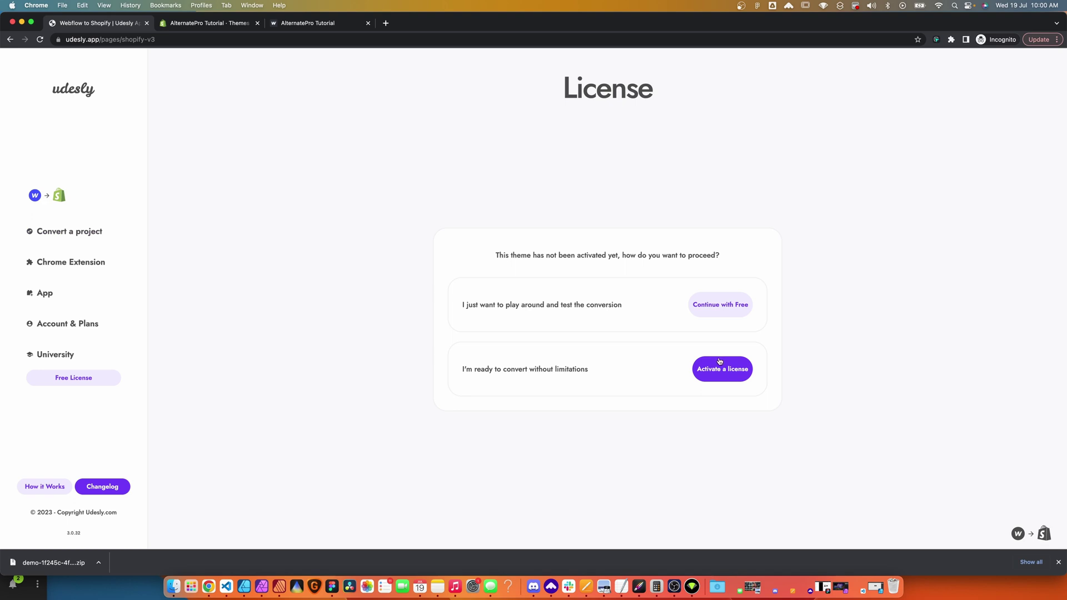
Paste the license code under Activate a license and submit it.
{"action": "left_click", "coordinate": [726, 370]}
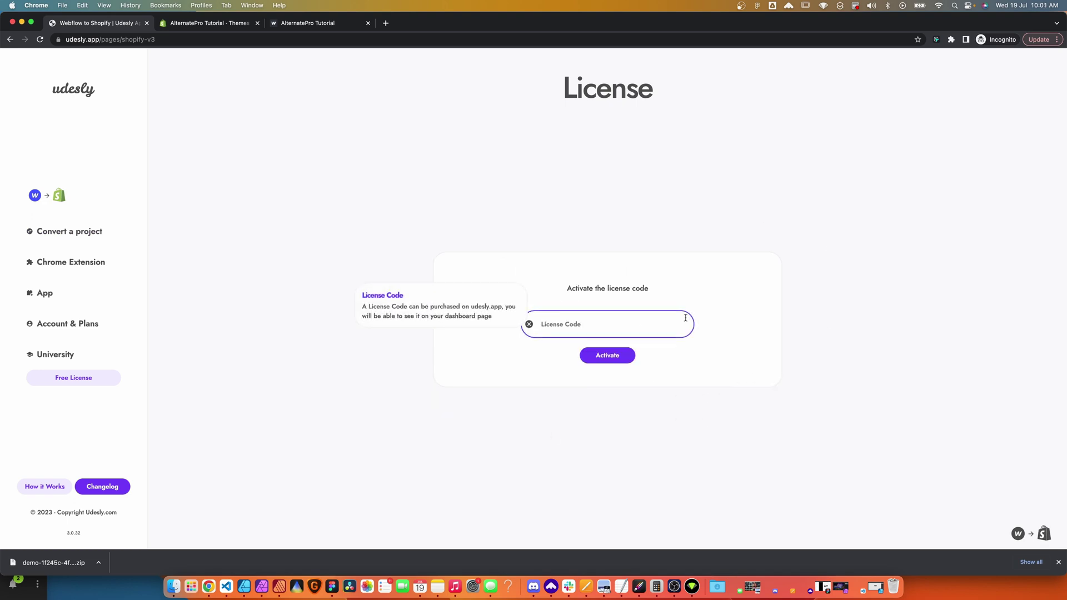
{"action": "key", "text": "super+v"}
{"action": "left_click", "coordinate": [624, 355]}
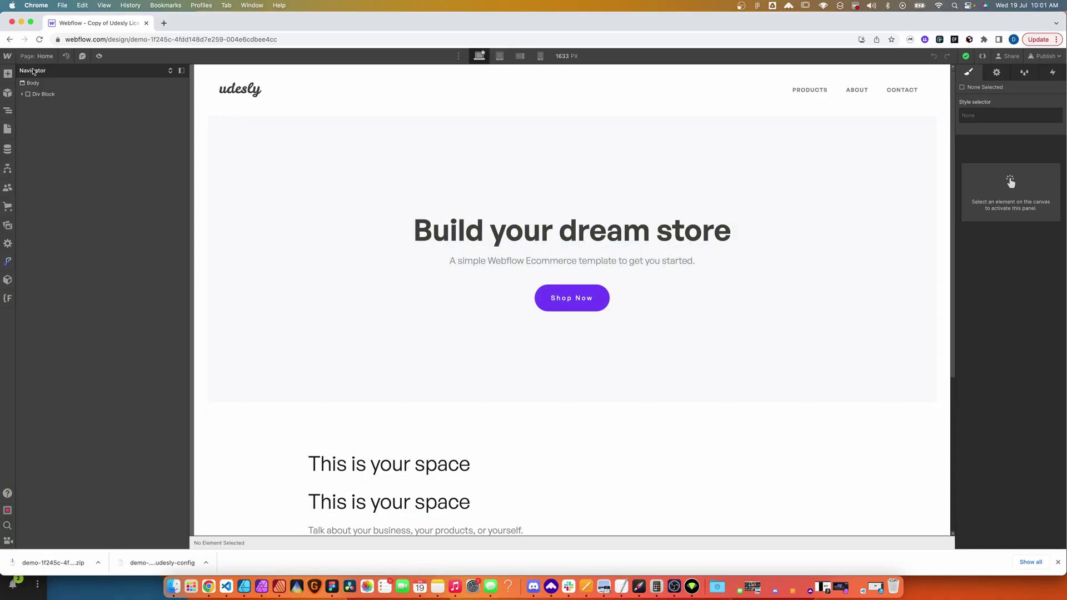
Return to the Webflow dashboard and reopen the original Udesly Licensing site in the Designer.
{"action": "left_click", "coordinate": [34, 55]}
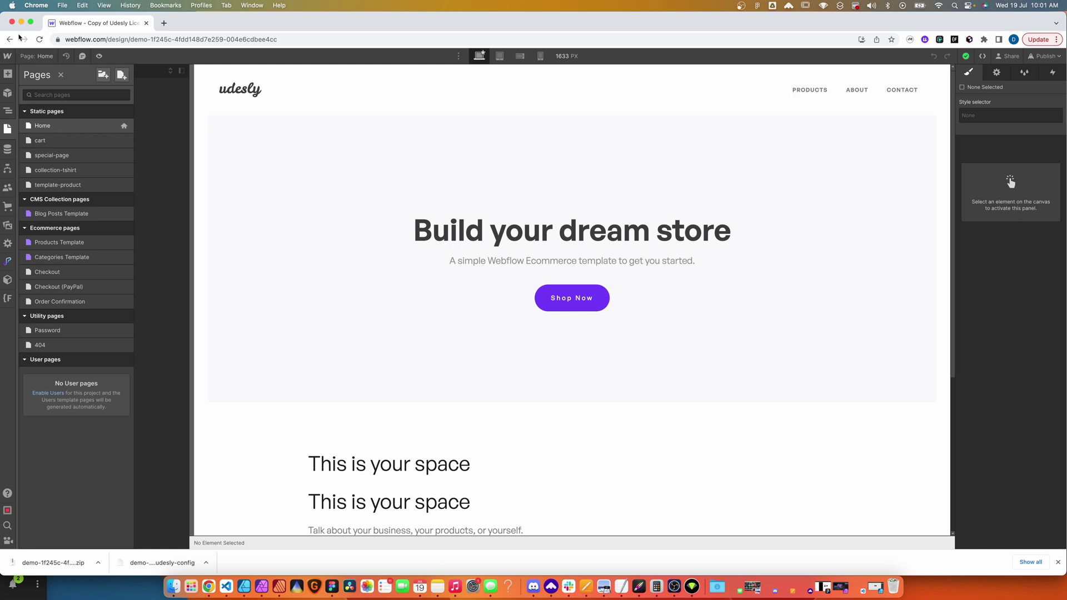
{"action": "left_click", "coordinate": [11, 56]}
{"action": "left_click", "coordinate": [24, 81]}
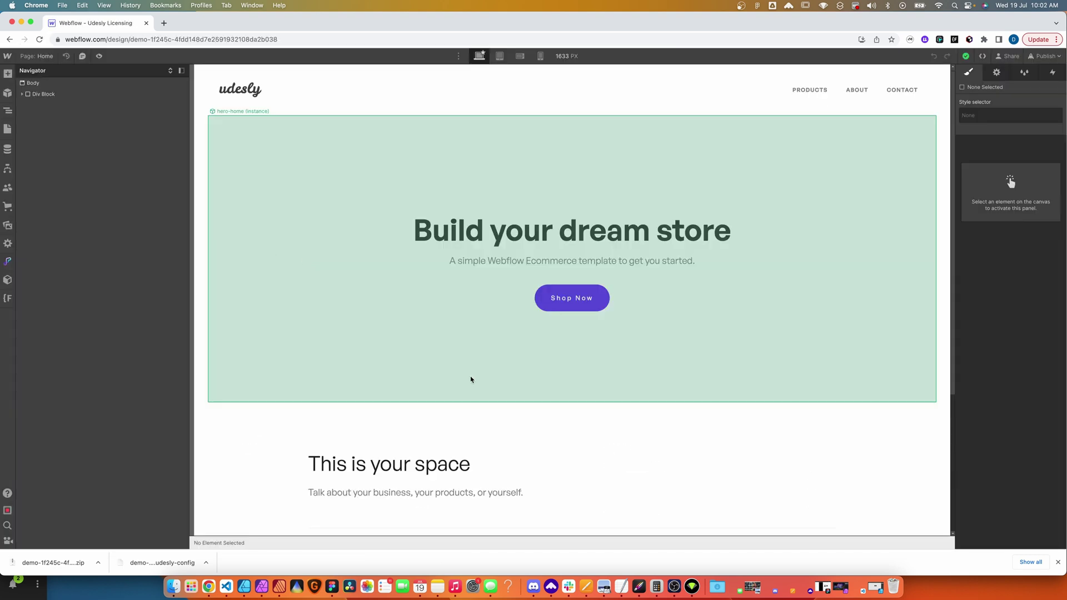
{"action": "scroll", "coordinate": [470, 376], "scroll_direction": "down", "scroll_amount": 5}
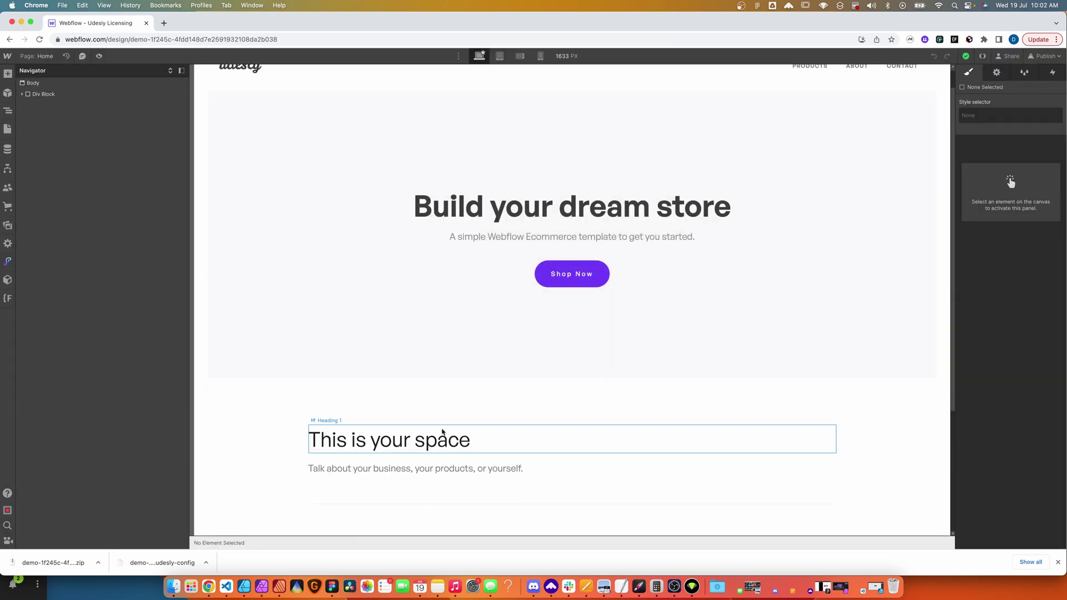
Duplicate the 'This is your space' heading with Cmd+D, then bring up the Udesly extension.
{"action": "left_click", "coordinate": [431, 323]}
{"action": "key", "text": "super+d"}
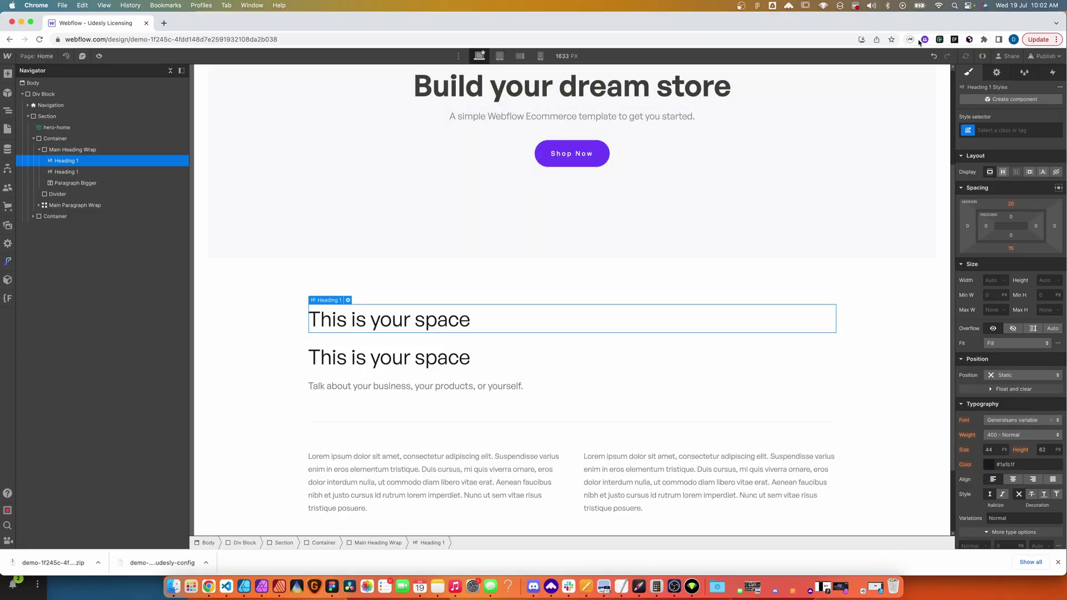
{"action": "left_click", "coordinate": [922, 40]}
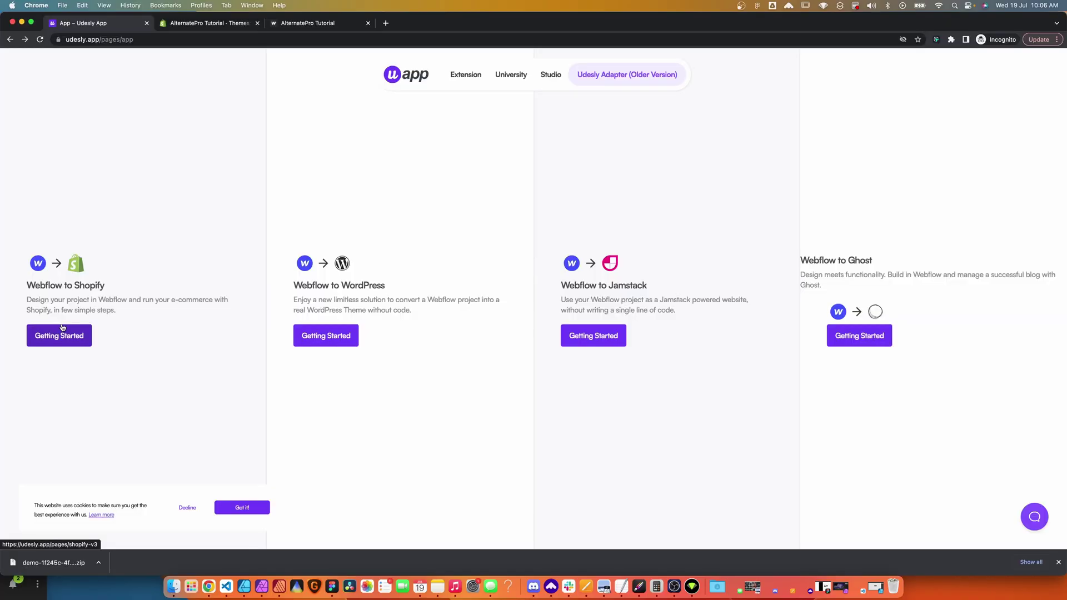
Convert webflow (1).zip to a Shopify theme using the saved udesly-config theme configuration.
{"action": "left_click", "coordinate": [55, 341]}
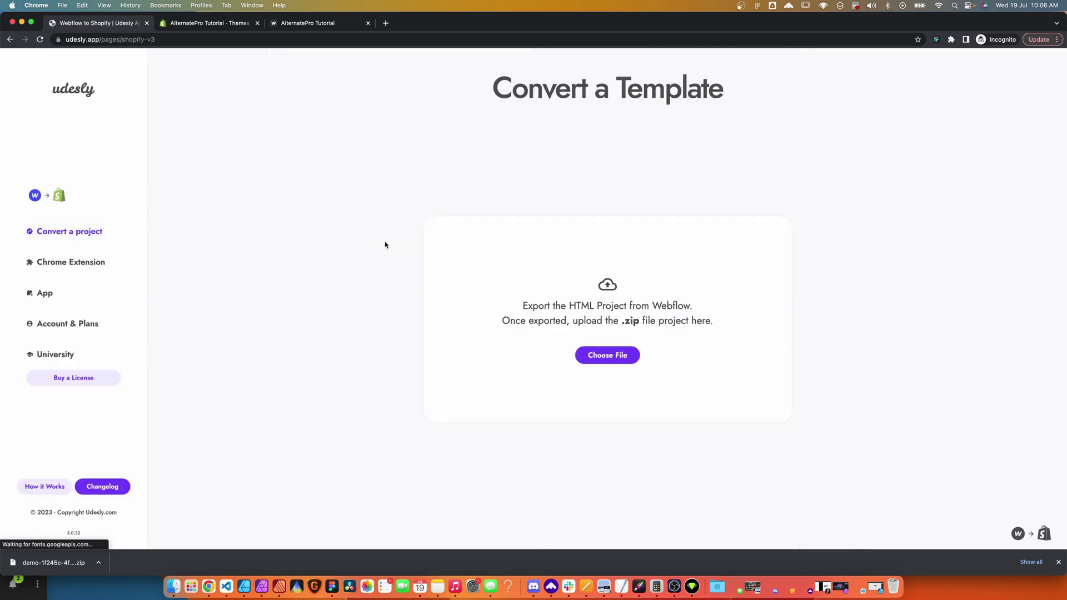
{"action": "left_click", "coordinate": [617, 357]}
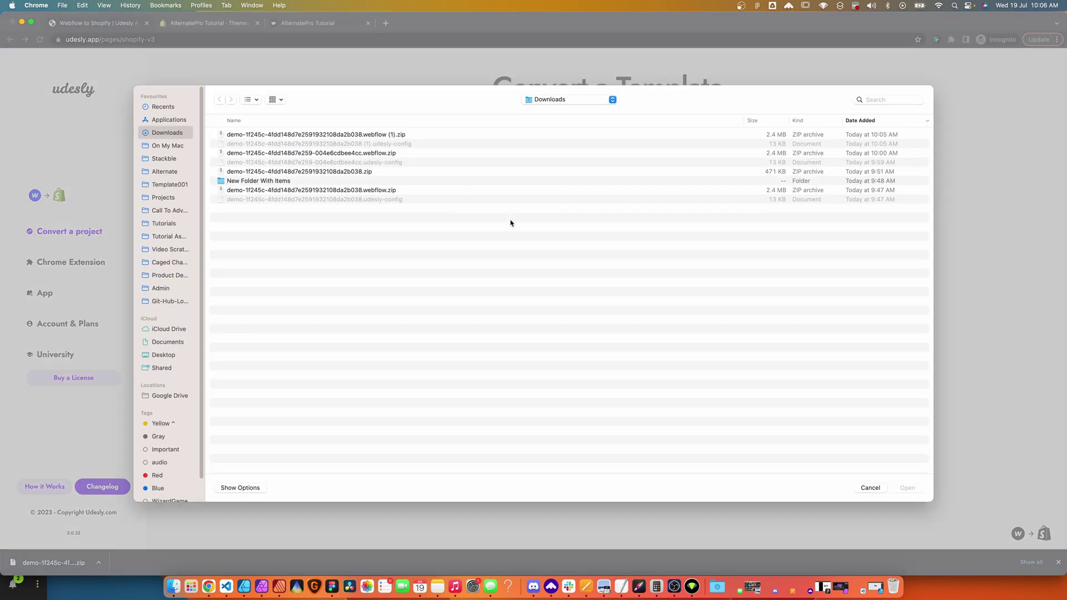
{"action": "left_click", "coordinate": [289, 135]}
{"action": "key", "text": "Return"}
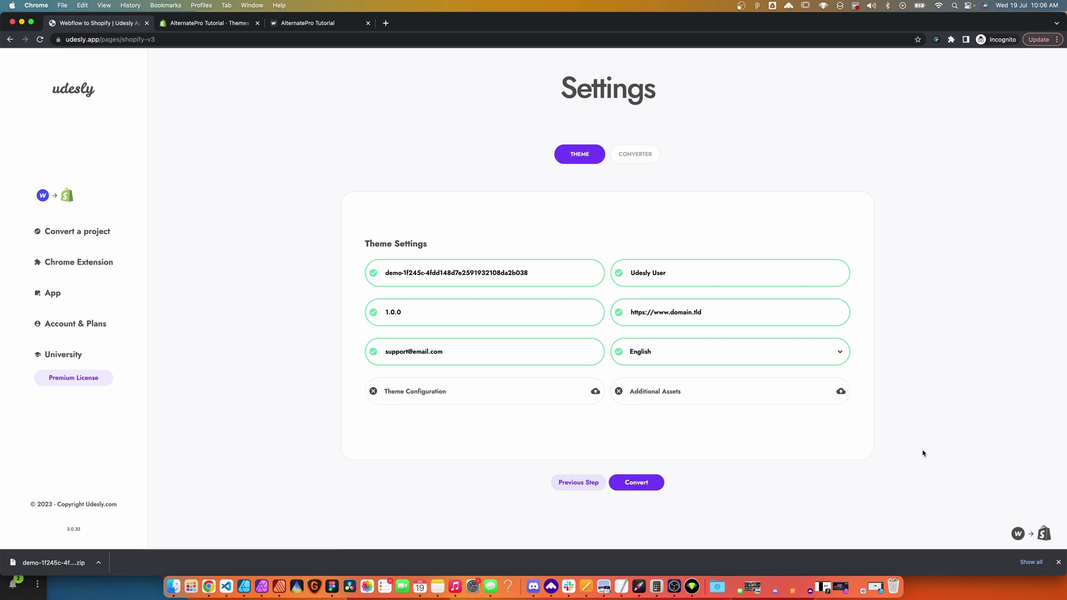
{"action": "left_click", "coordinate": [521, 402]}
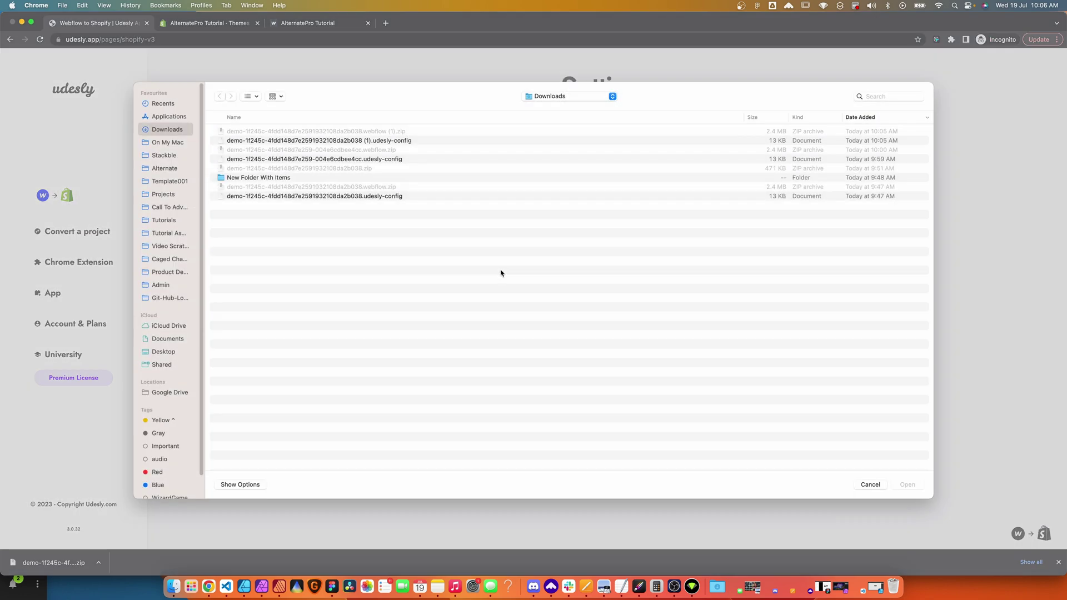
{"action": "double_click", "coordinate": [340, 144]}
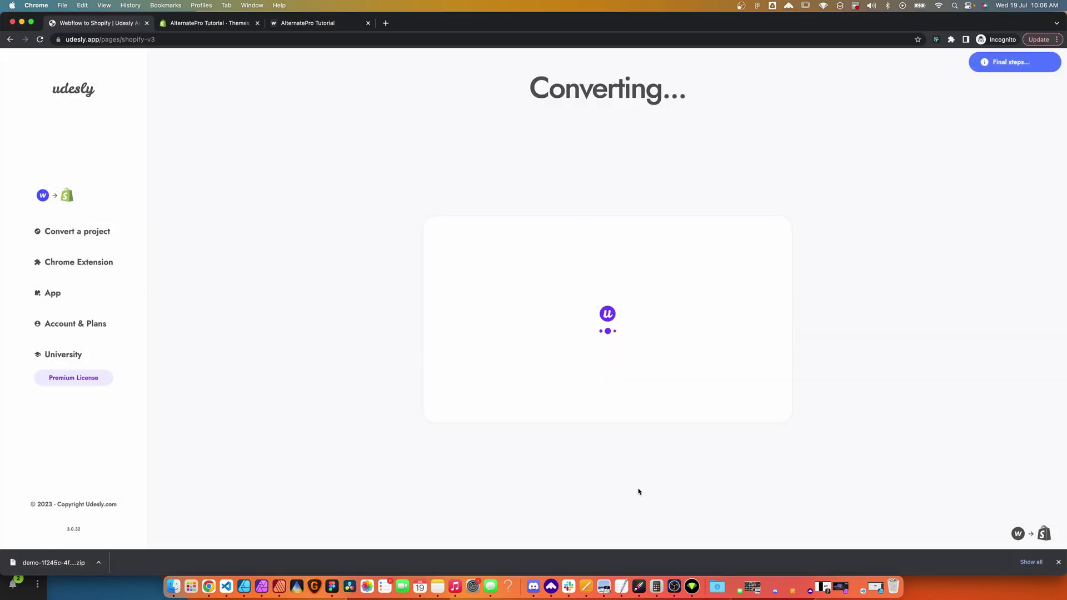